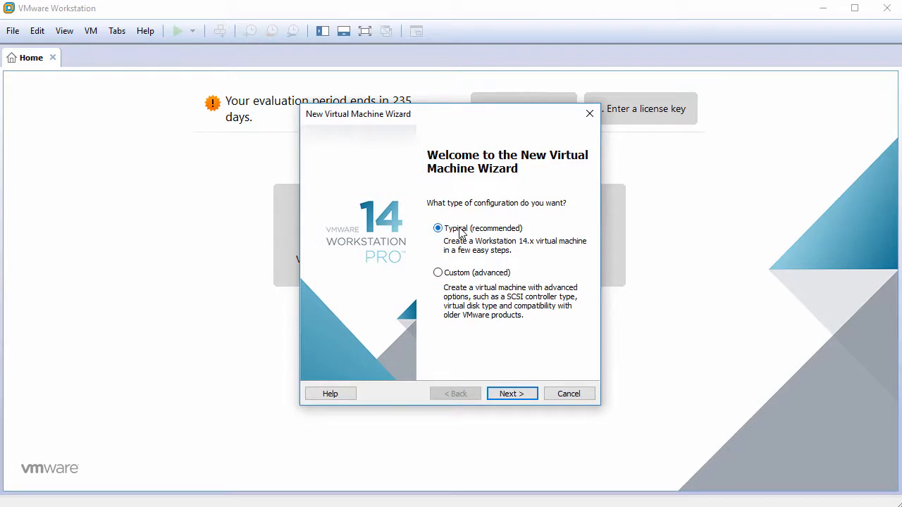
- Choose a Typical setup with the operating system to be installed later
click(518, 394)
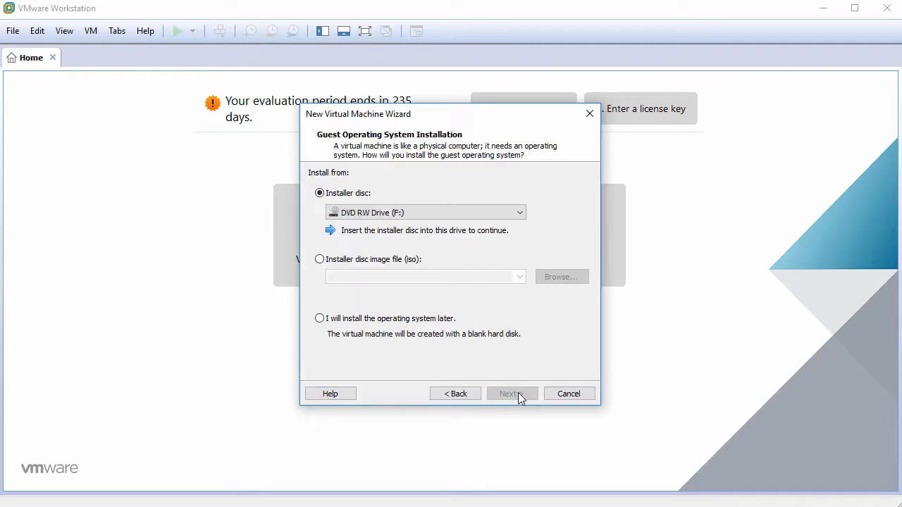
click(373, 326)
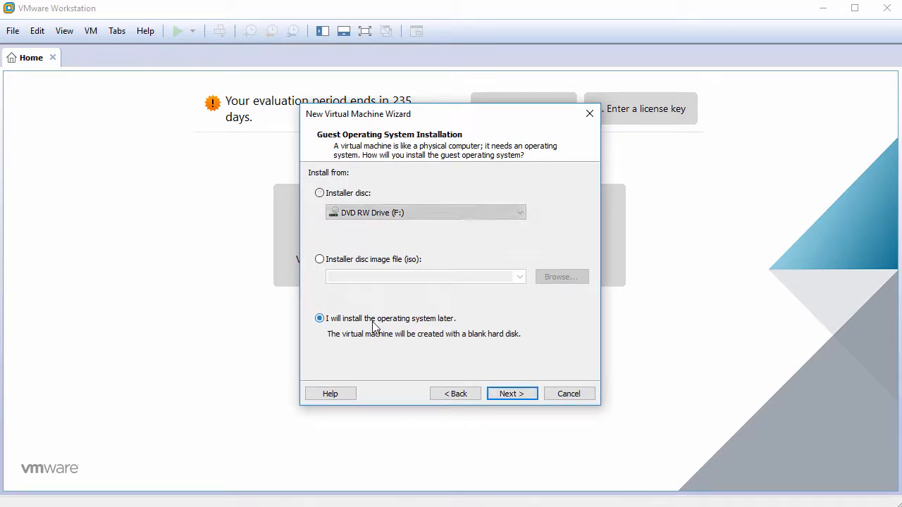
click(512, 393)
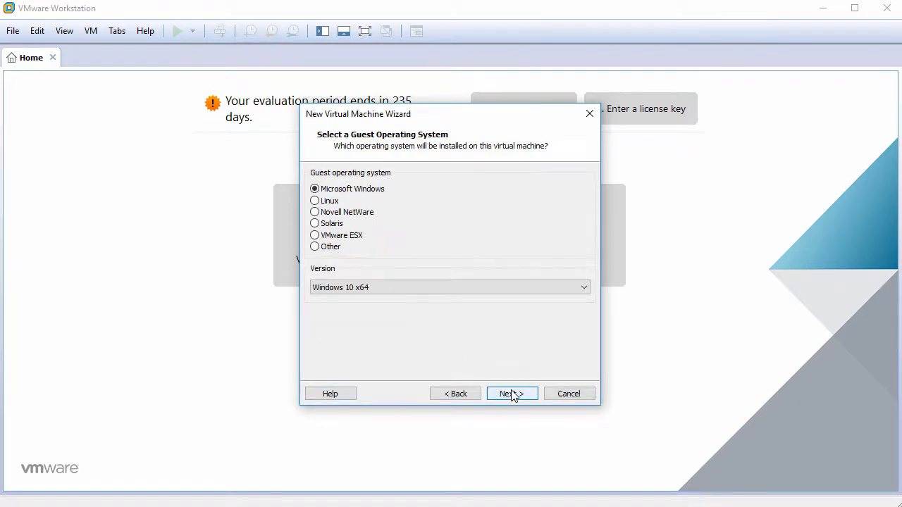
- Set the guest operating system to Linux, version Ubuntu 64-bit
click(328, 202)
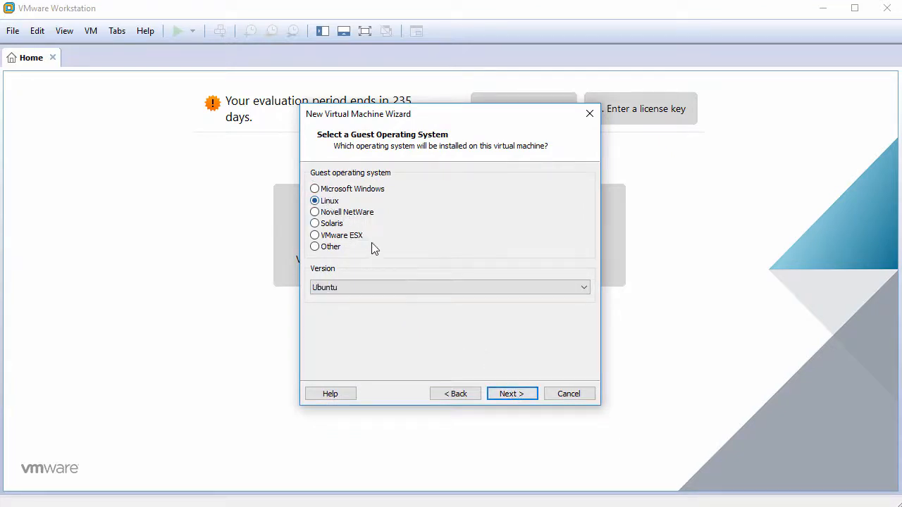
click(408, 288)
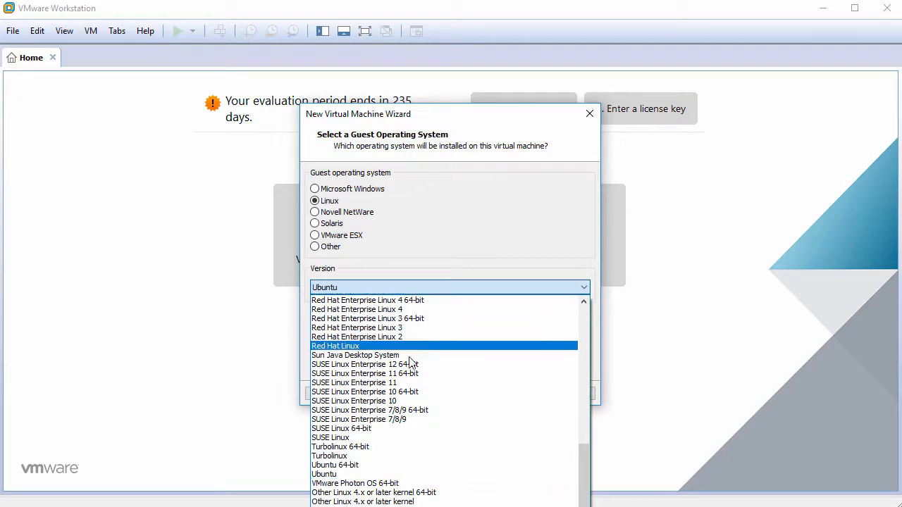
click(396, 466)
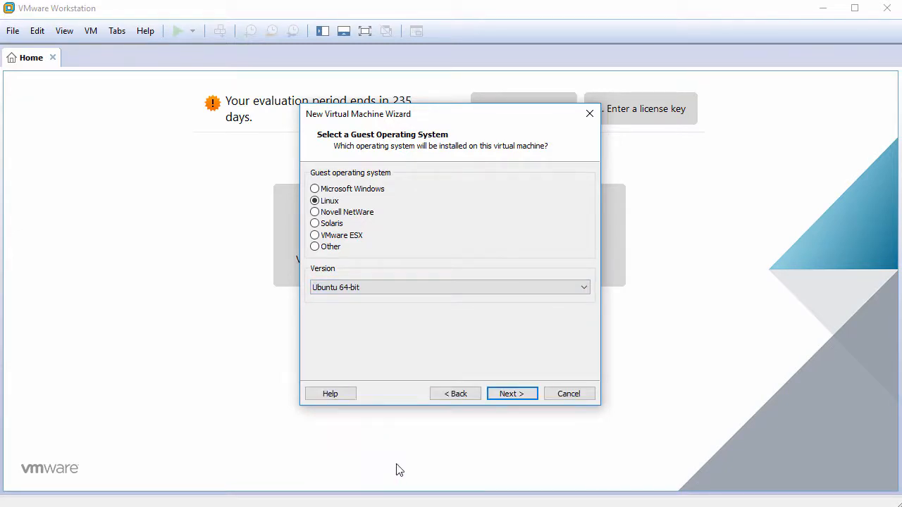
click(511, 395)
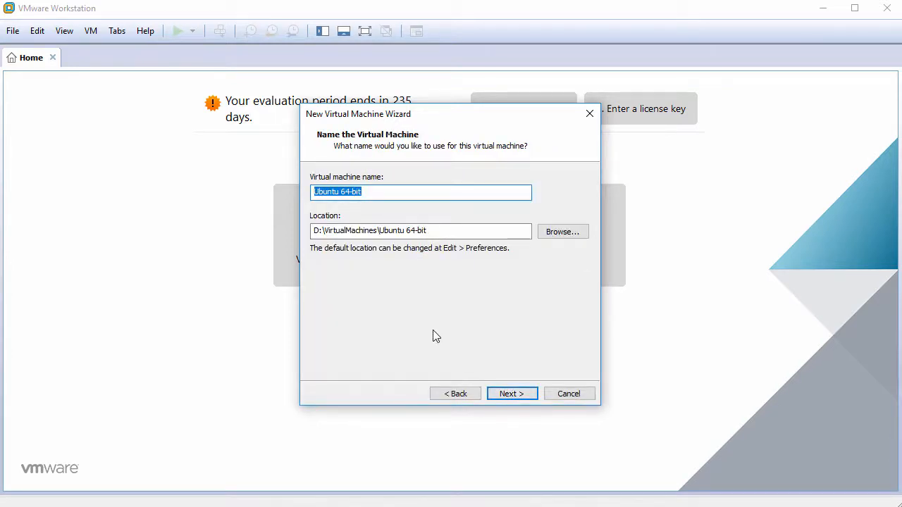
- Name the machine Xubuntu18.04 and give it a 60 GB virtual disk
text(Xubuntu1)
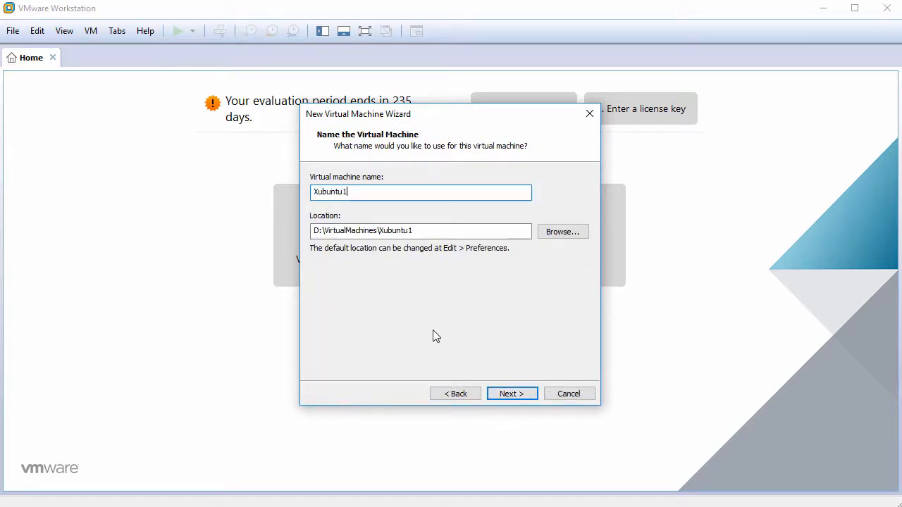
text(8.04)
click(512, 394)
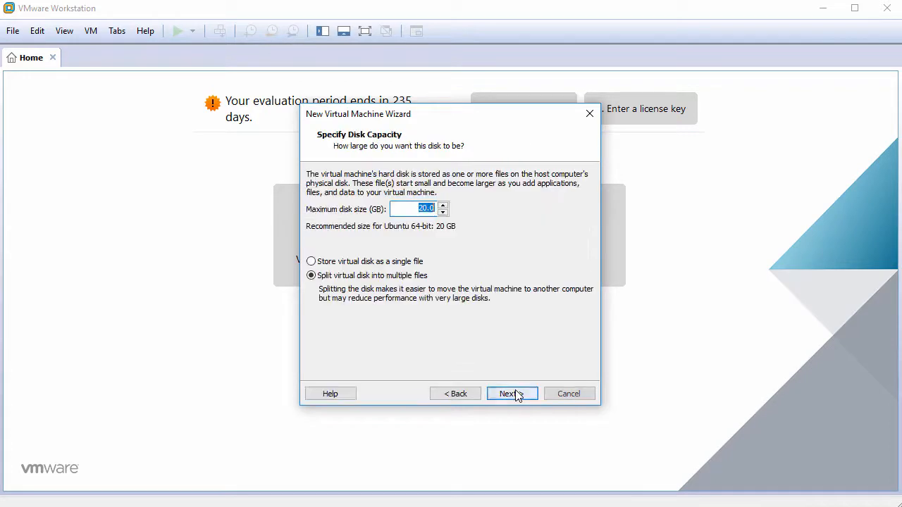
text(60)
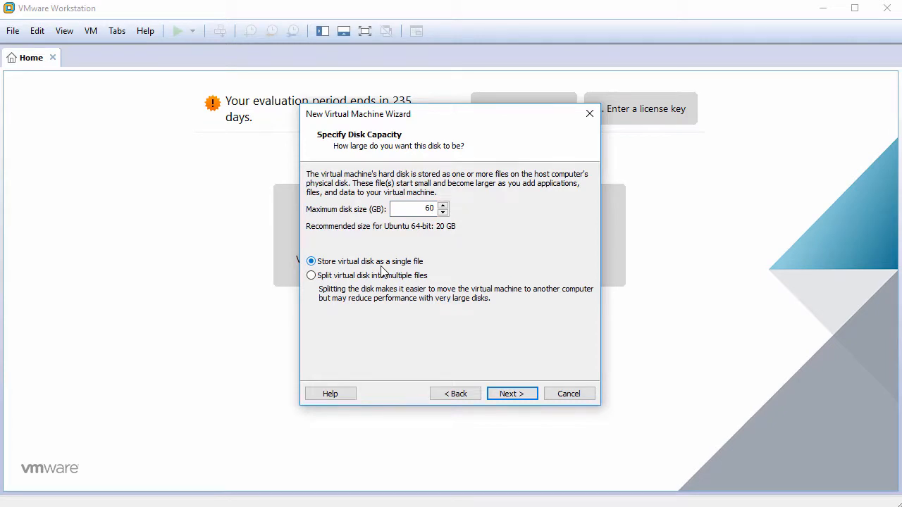
click(513, 394)
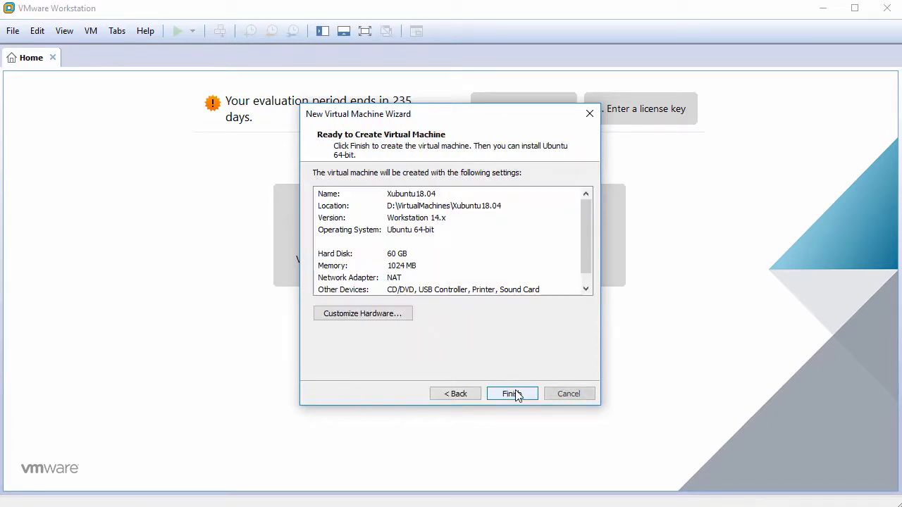
- Set the machine's processor to 2 cores per processor in the hardware settings
click(372, 314)
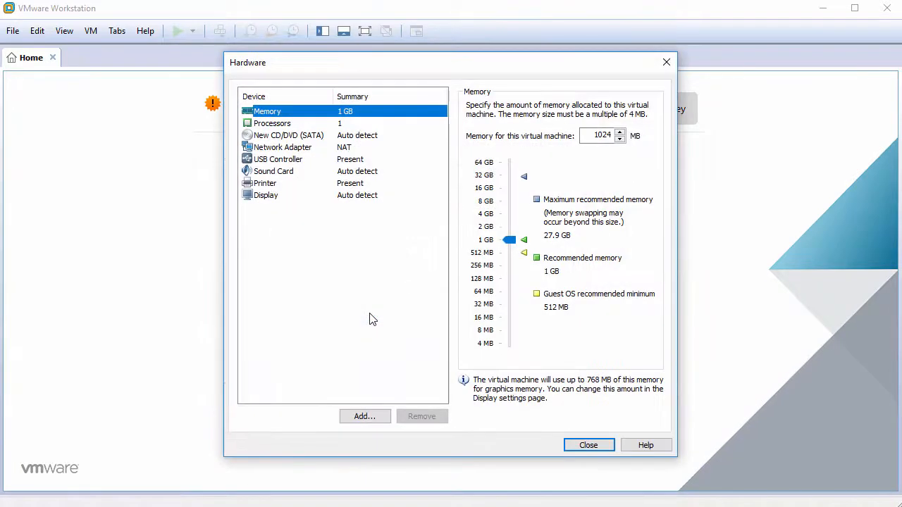
click(350, 126)
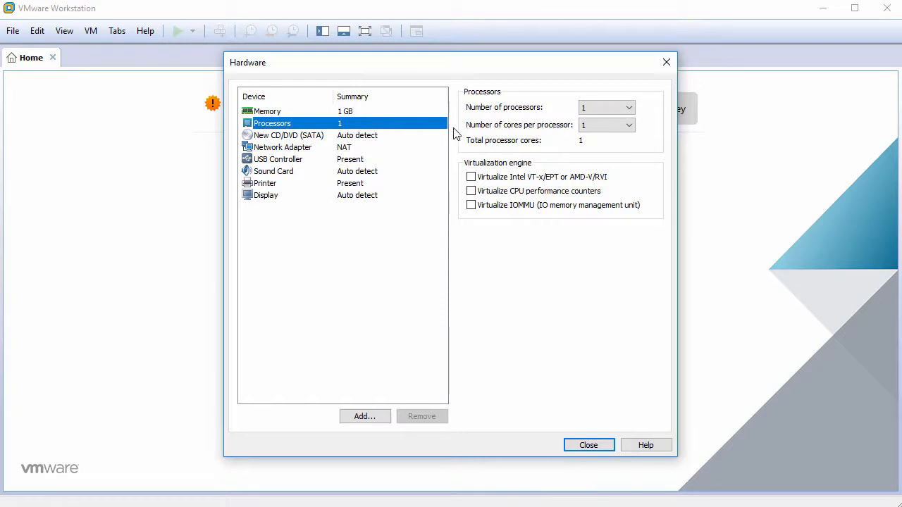
click(588, 127)
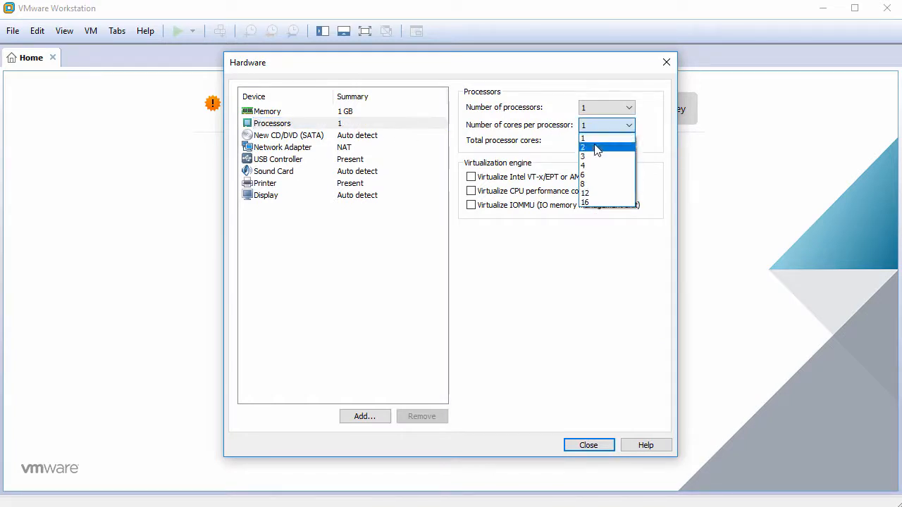
click(596, 147)
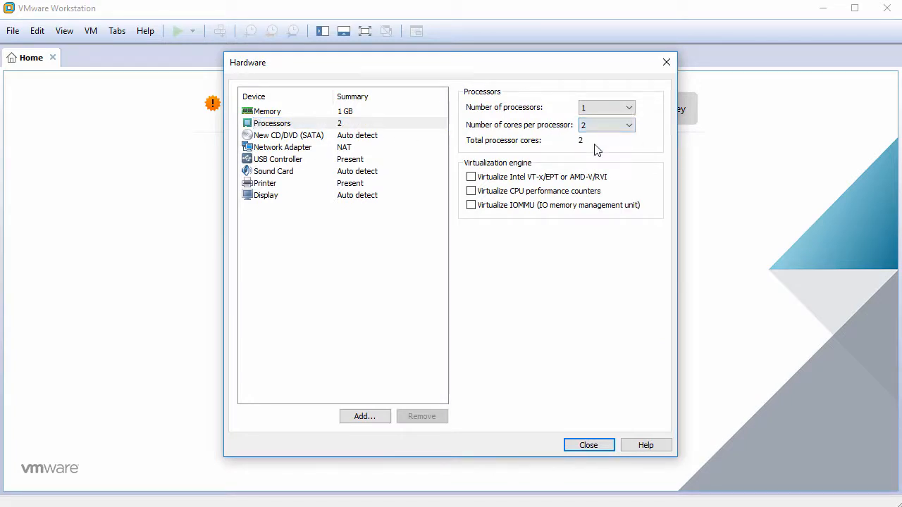
- Load the xubuntu-18.04-desktop-amd64.iso image into the CD/DVD drive
click(301, 138)
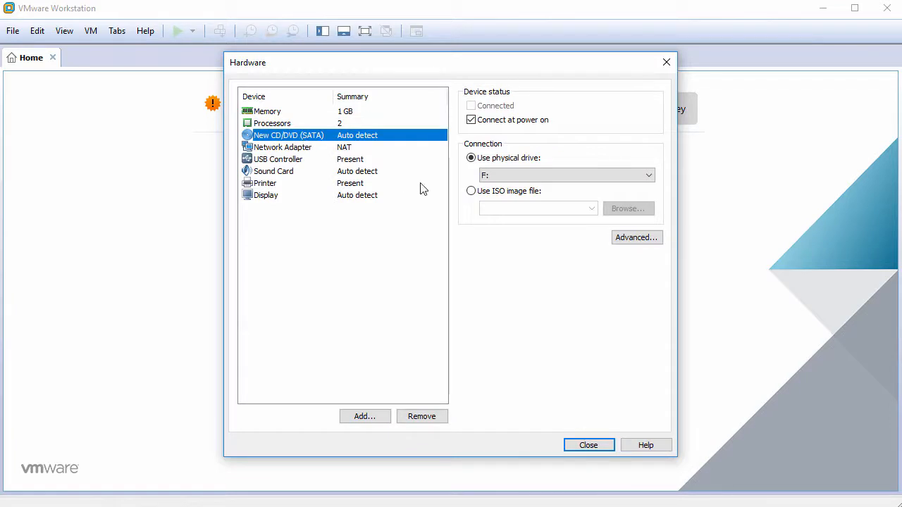
click(483, 195)
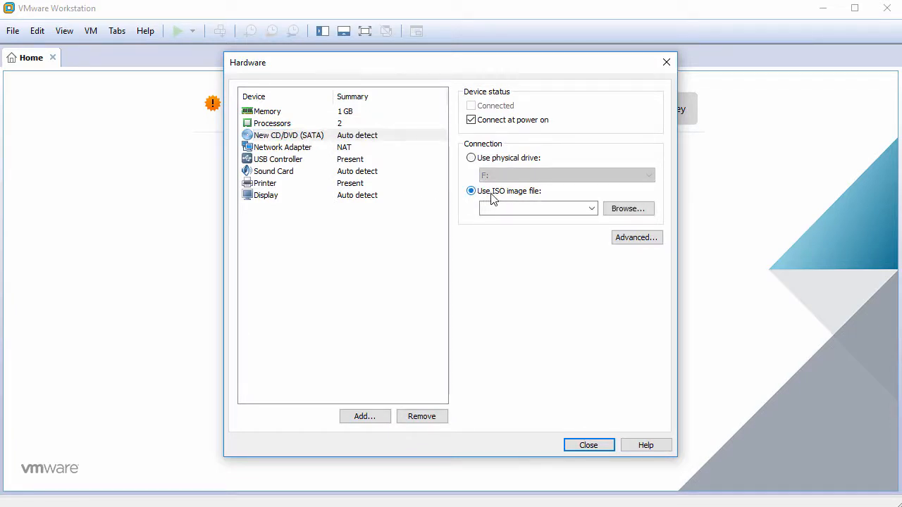
click(627, 209)
click(375, 176)
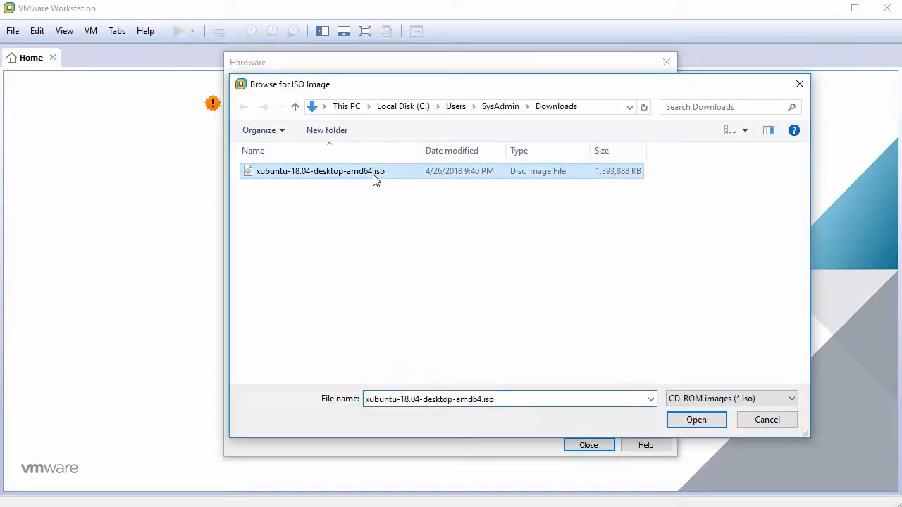
click(695, 420)
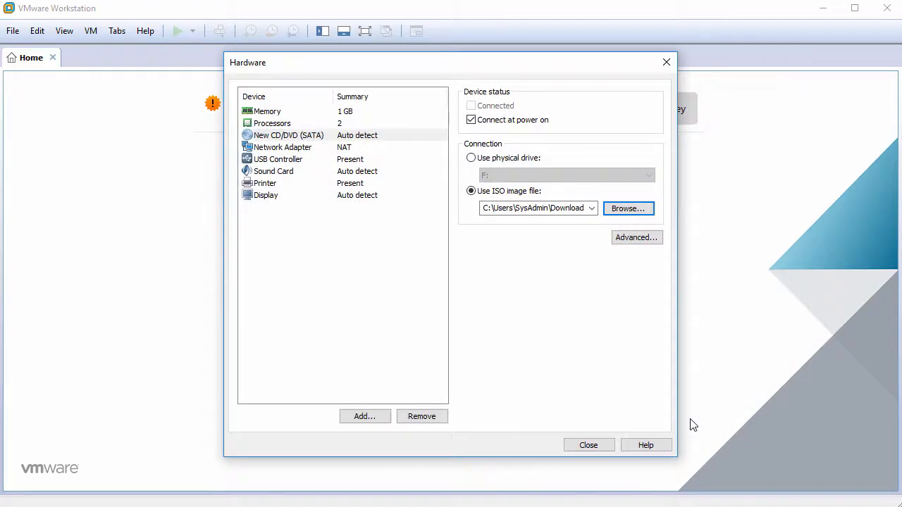
click(289, 165)
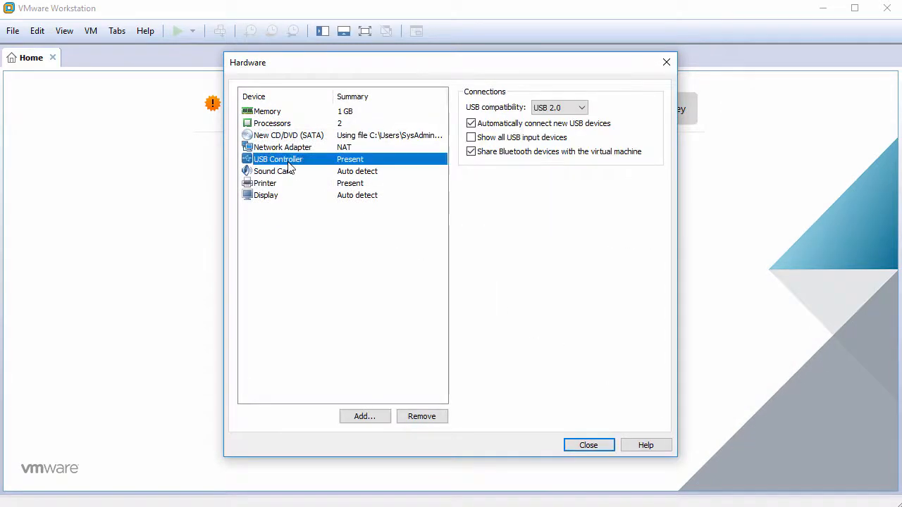
- Remove the USB controller, sound card and printer, and turn off 3D graphics acceleration
click(415, 417)
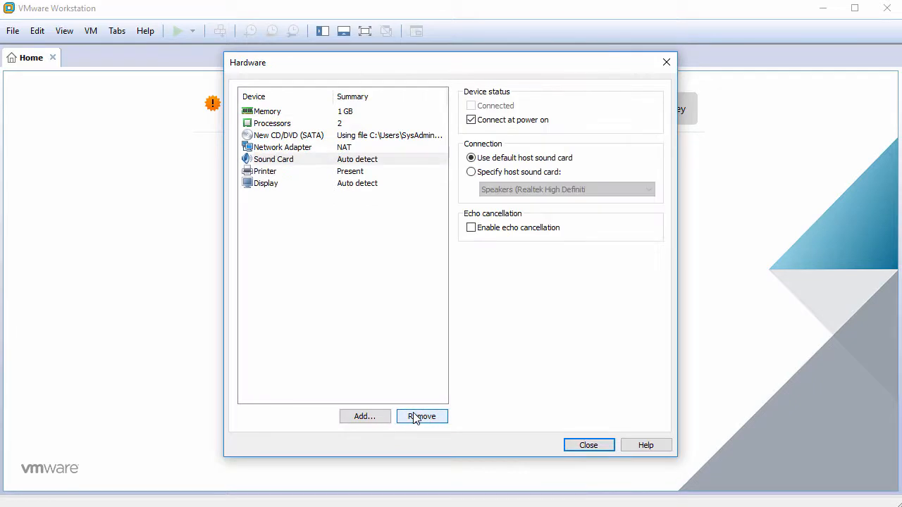
click(416, 419)
click(416, 417)
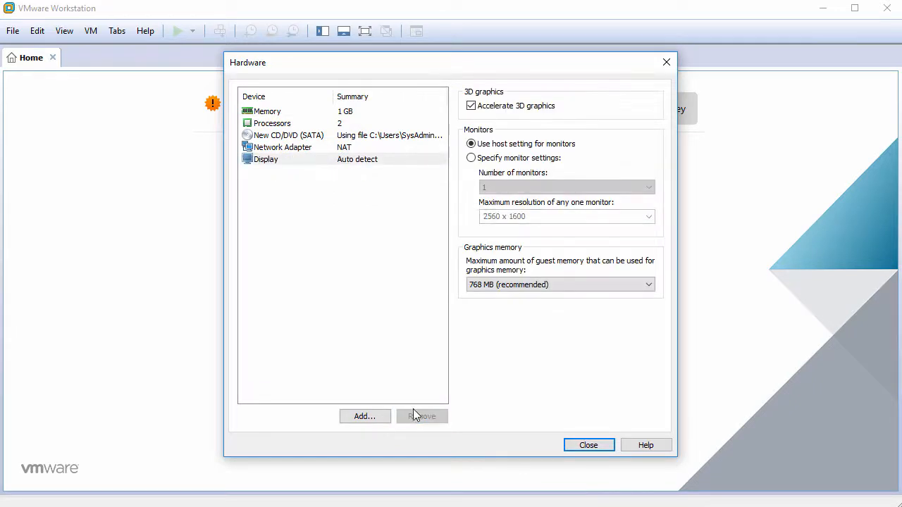
click(386, 162)
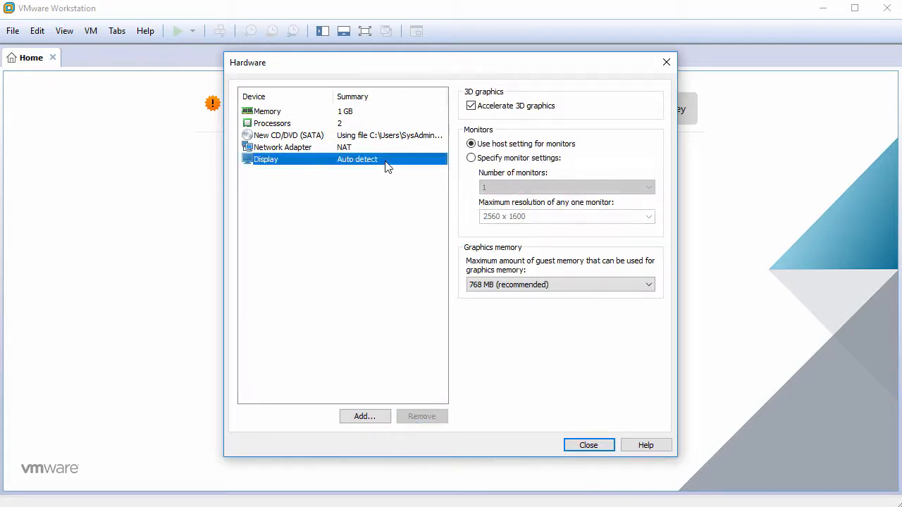
click(470, 107)
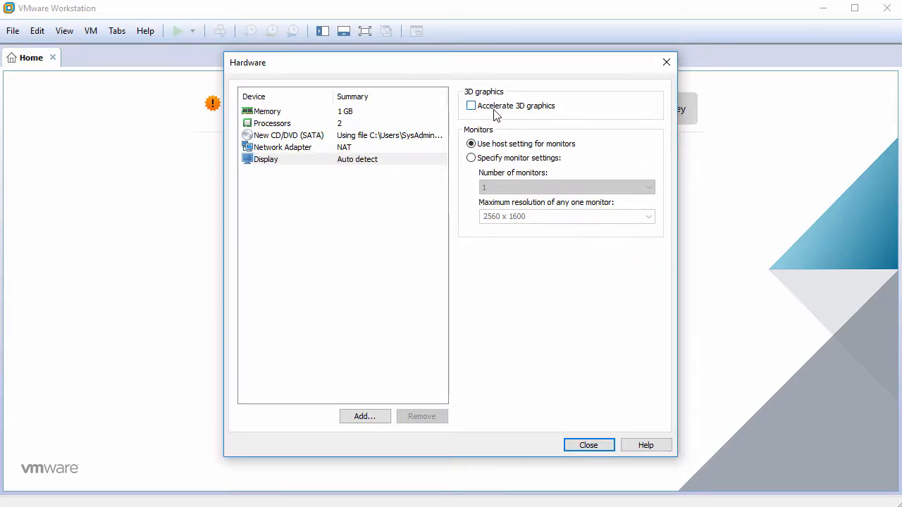
click(587, 445)
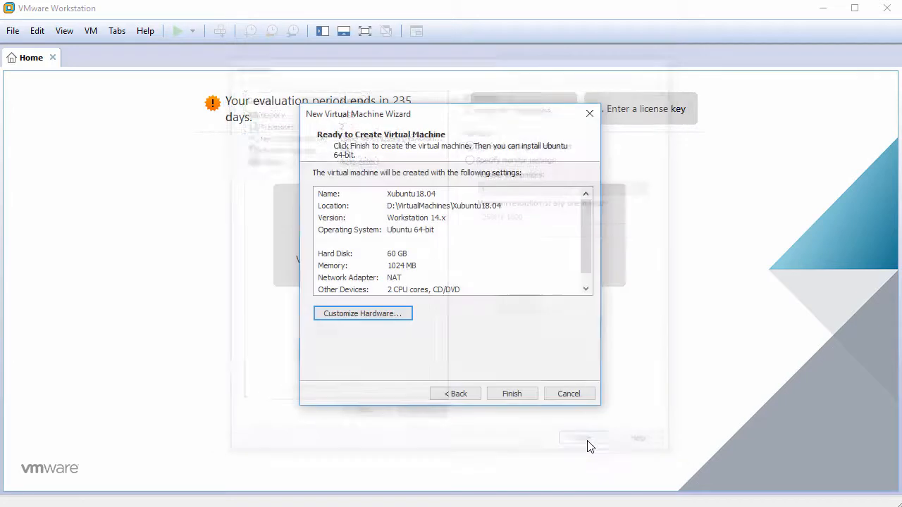
- Finish creating Xubuntu18.04, power it on, and dismiss the installation hint
click(518, 394)
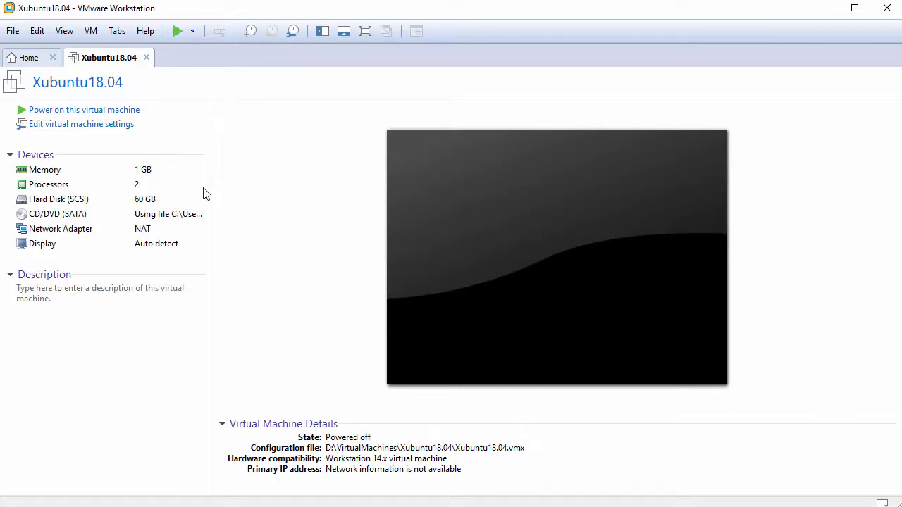
click(103, 115)
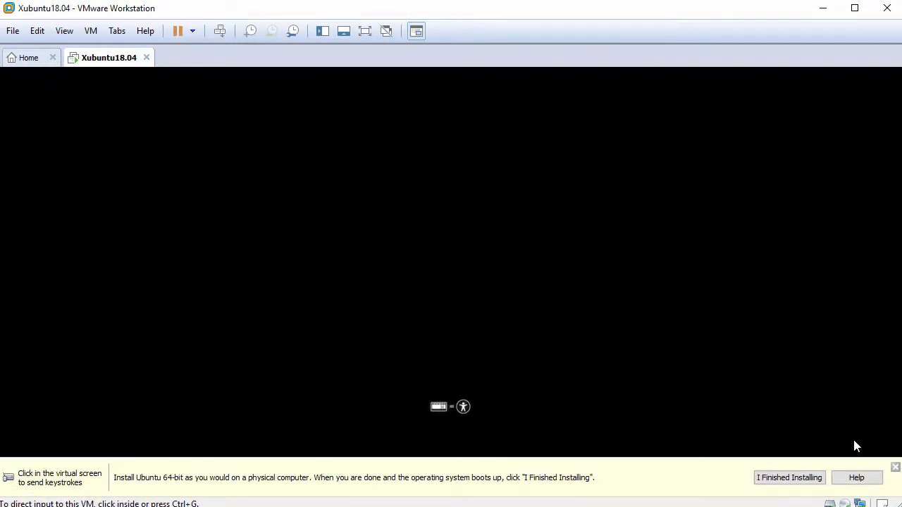
click(894, 468)
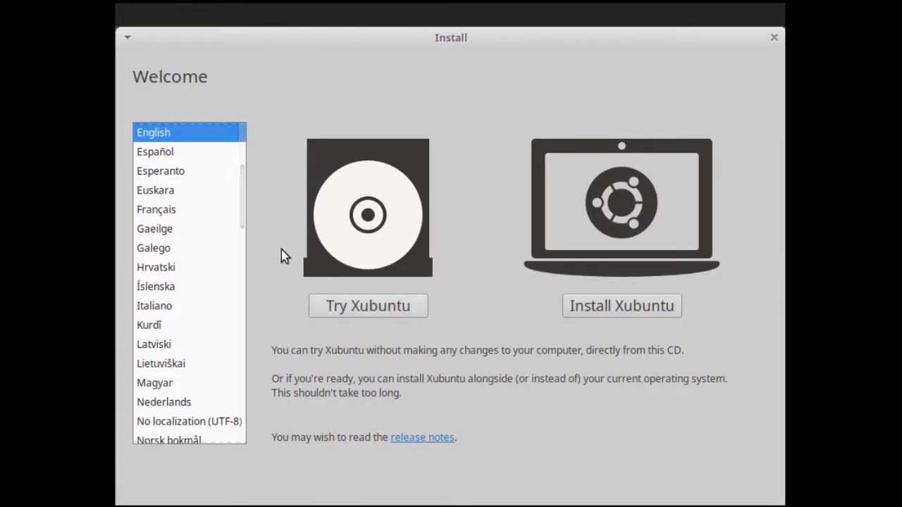
- Begin installing Xubuntu in English and keep the English (US) keyboard layout
drag(134, 75, 214, 87)
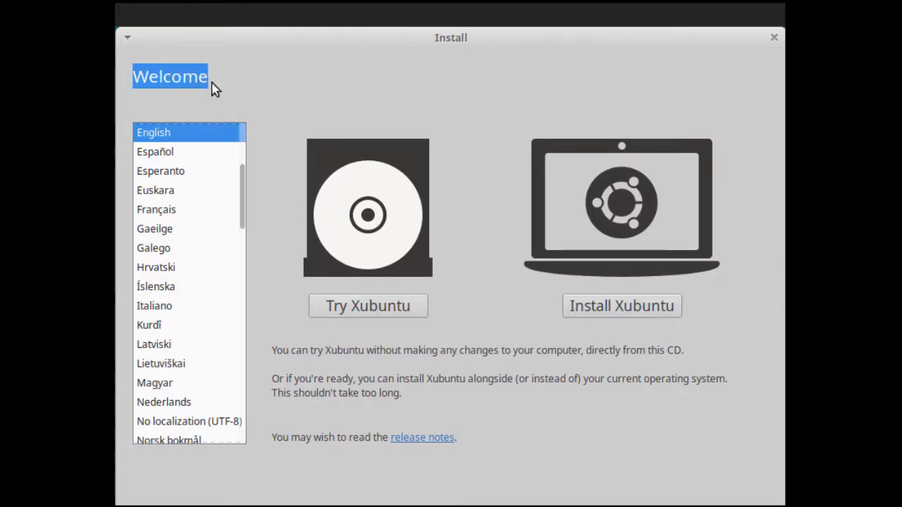
drag(239, 201, 242, 176)
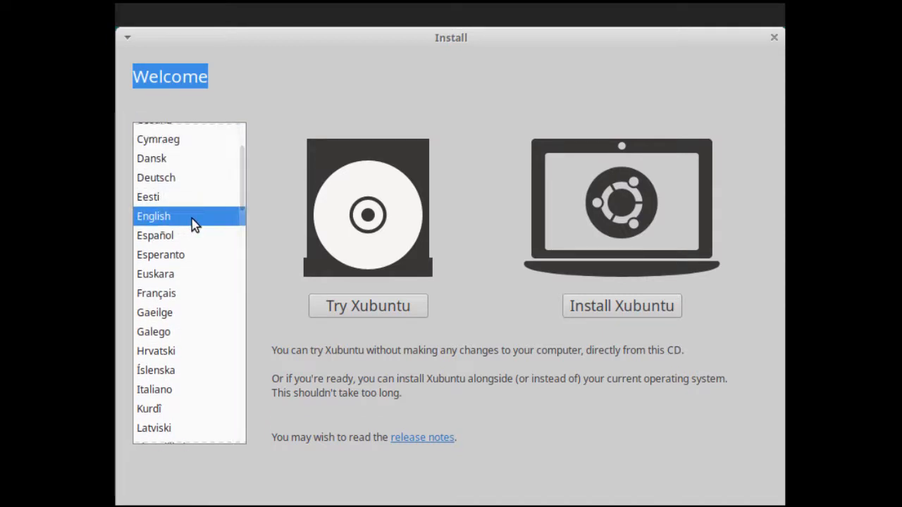
click(605, 312)
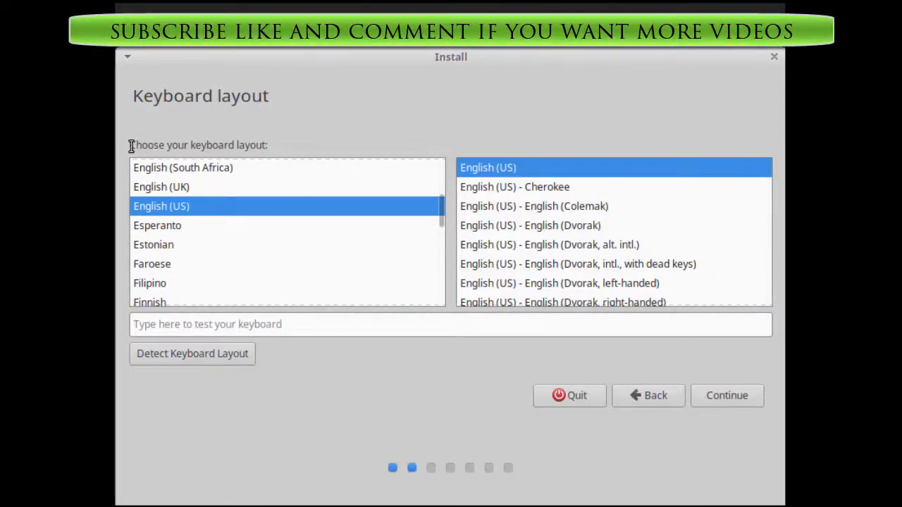
drag(131, 146, 277, 145)
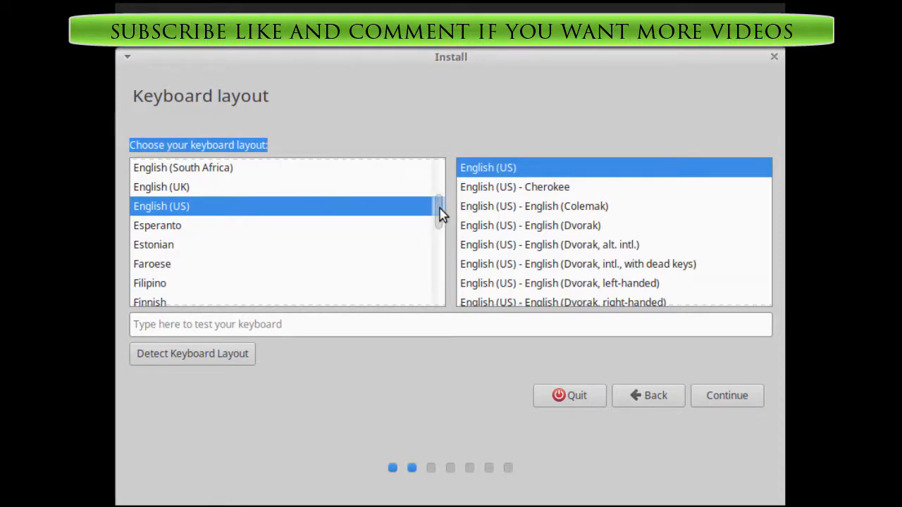
mouse_move(440, 208)
mouse_down()
mouse_move(437, 215)
mouse_move(435, 205)
mouse_up()
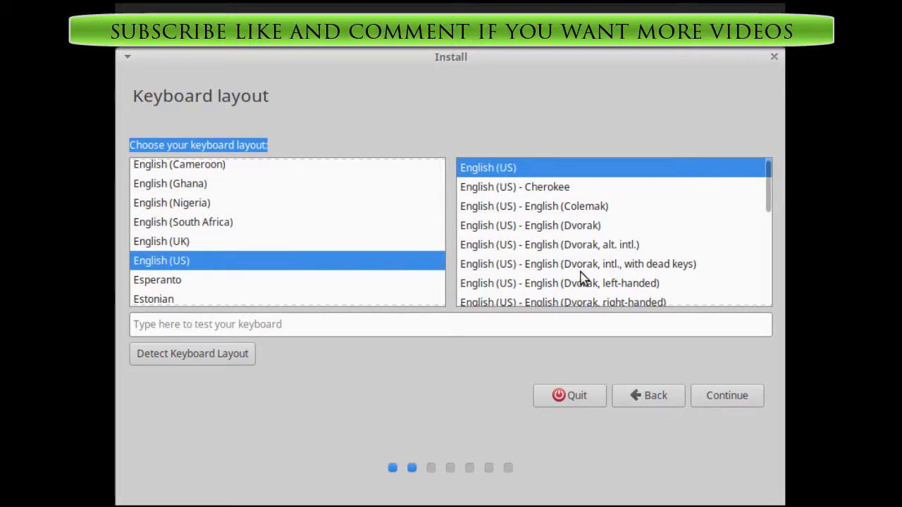
click(729, 397)
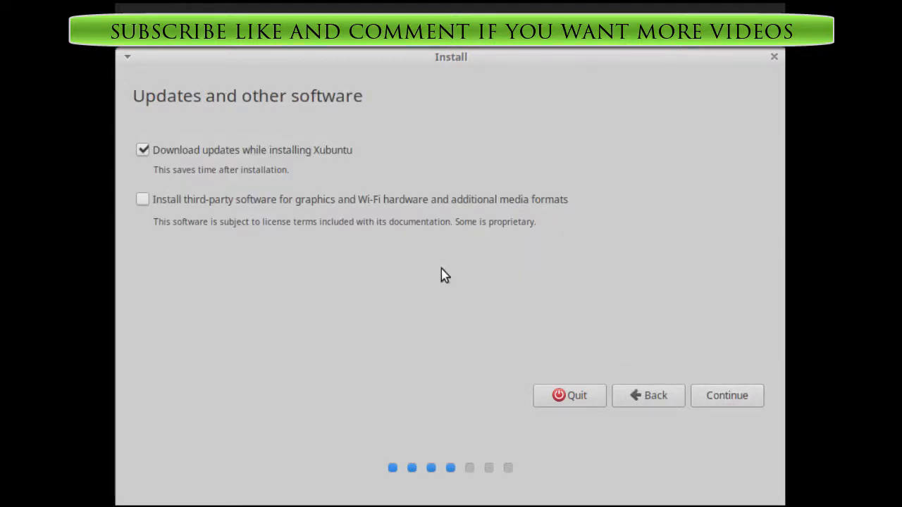
- Accept the updates choices and install with 'Erase disk and install Xubuntu'
drag(148, 95, 374, 95)
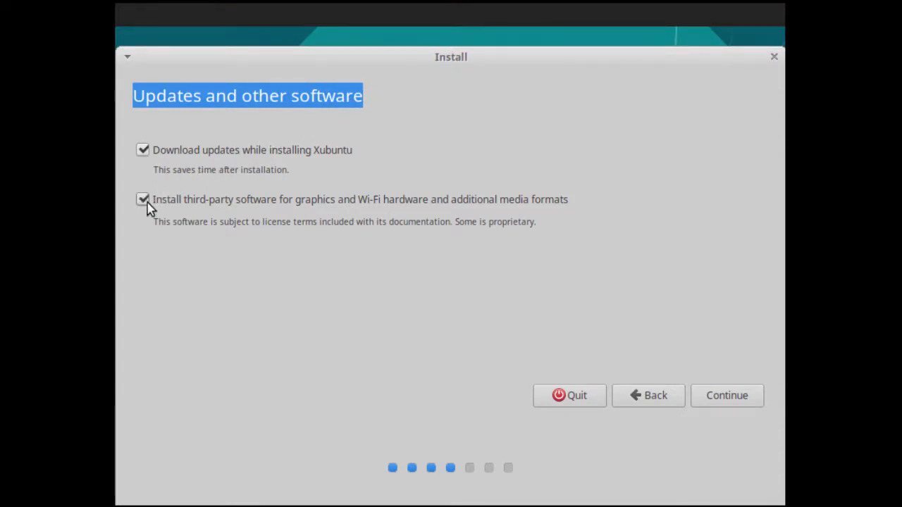
click(721, 399)
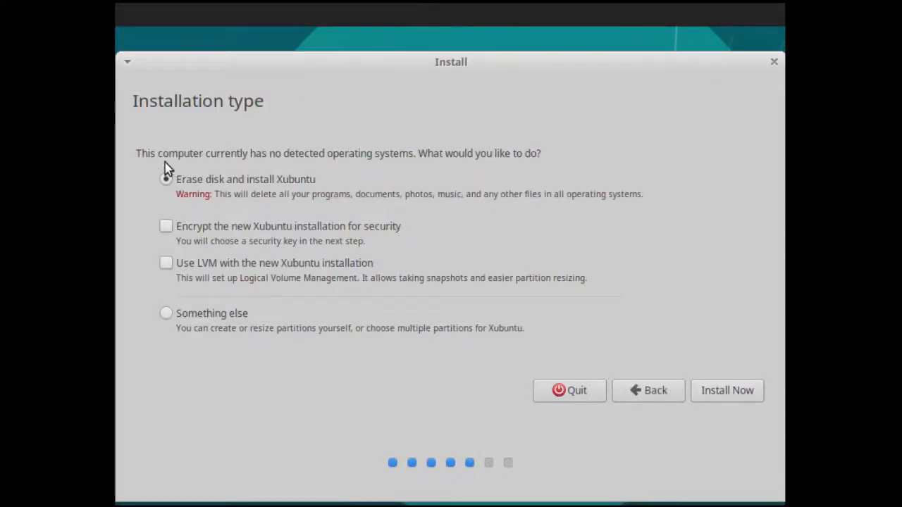
drag(136, 153, 555, 157)
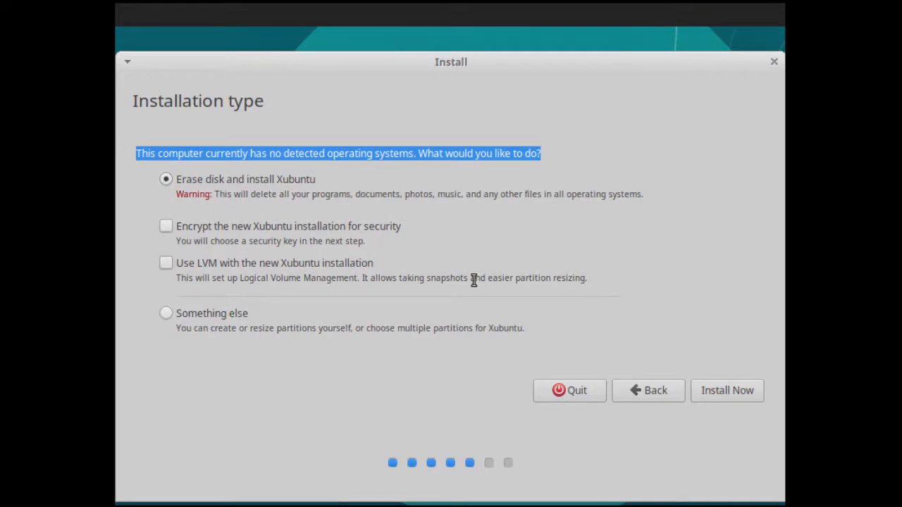
click(738, 395)
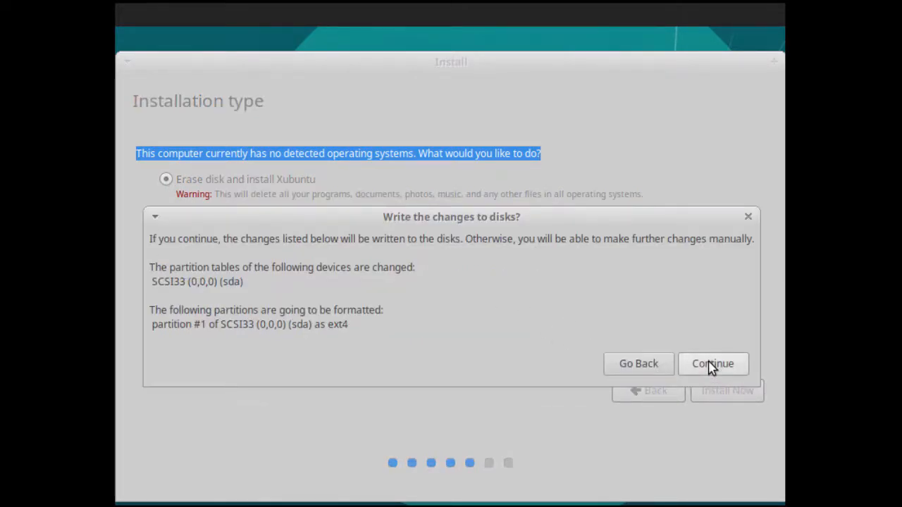
- Confirm writing the disk changes and set the time zone to New York
click(710, 366)
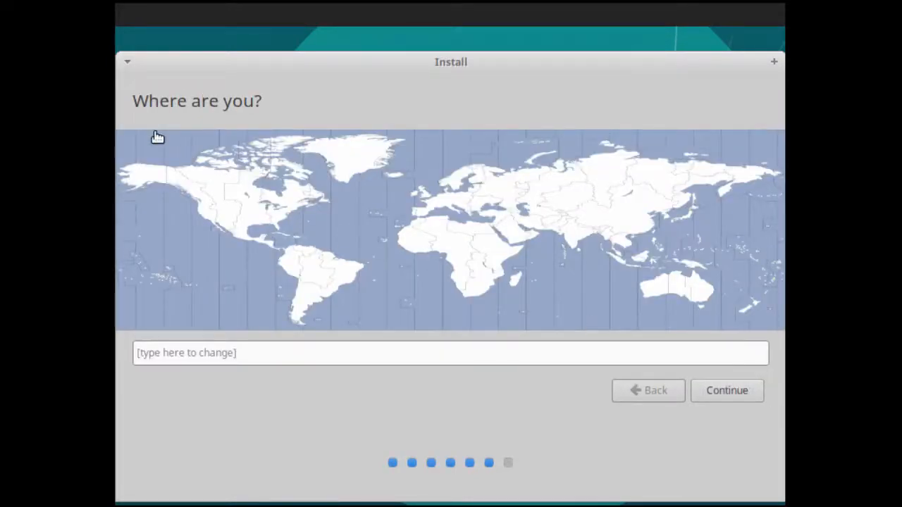
drag(134, 101, 273, 115)
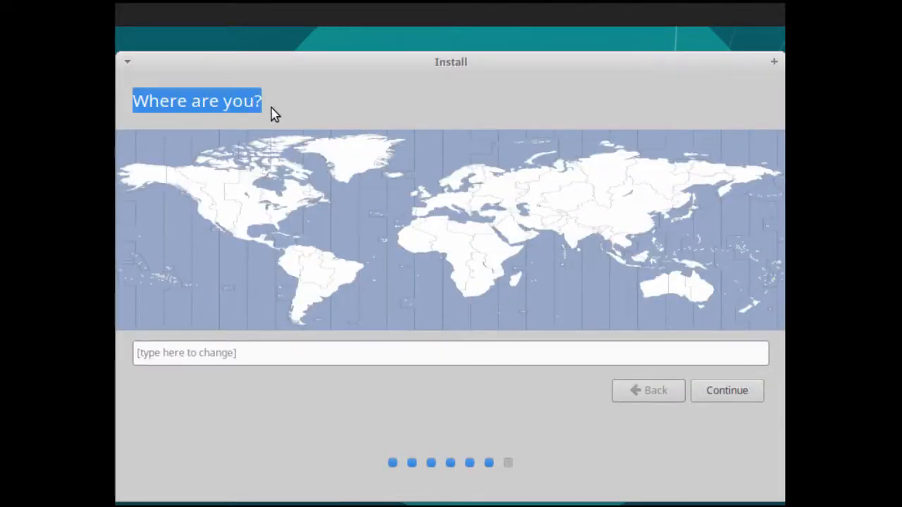
click(281, 216)
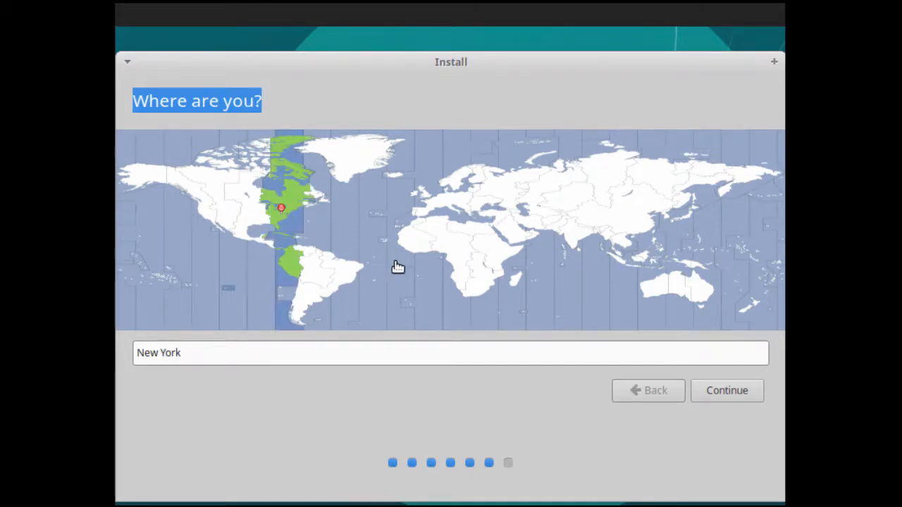
click(722, 391)
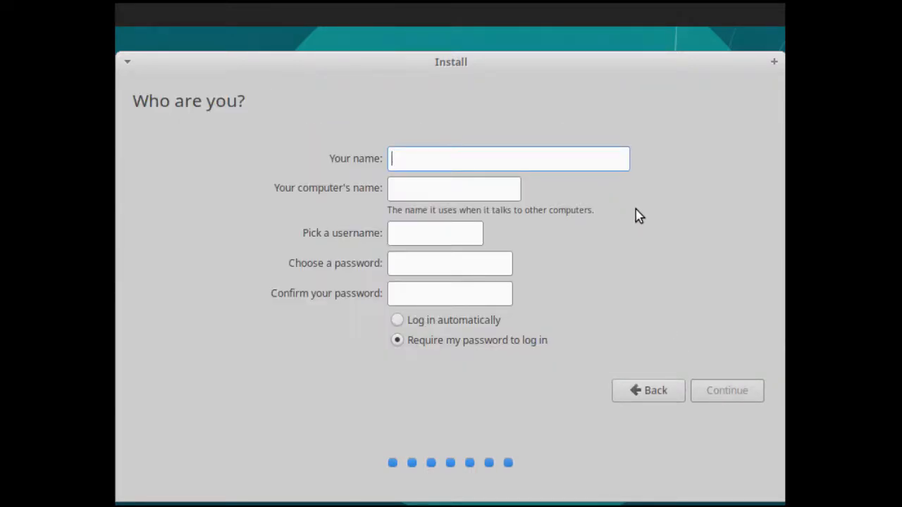
- Enter the user's full name, computer name xubuntu18, and the account password
text(John Smi)
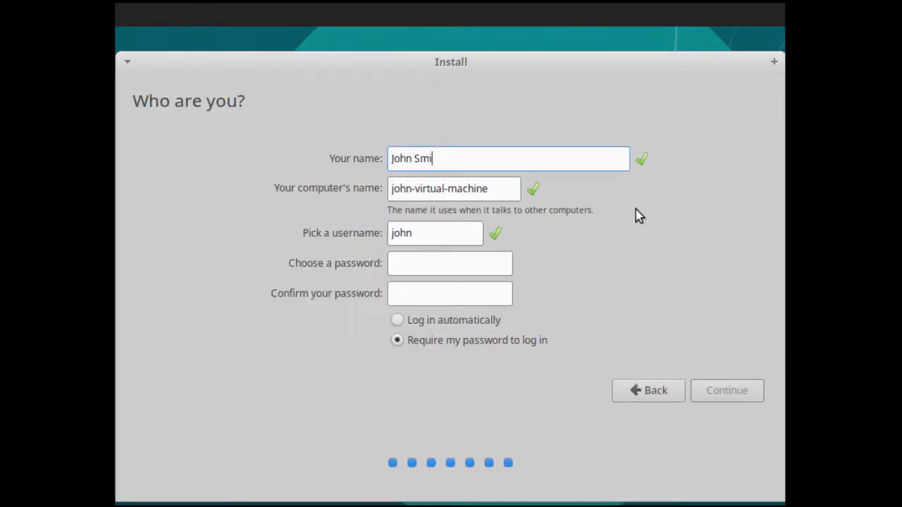
text(th)
key(Tab)
text(xu)
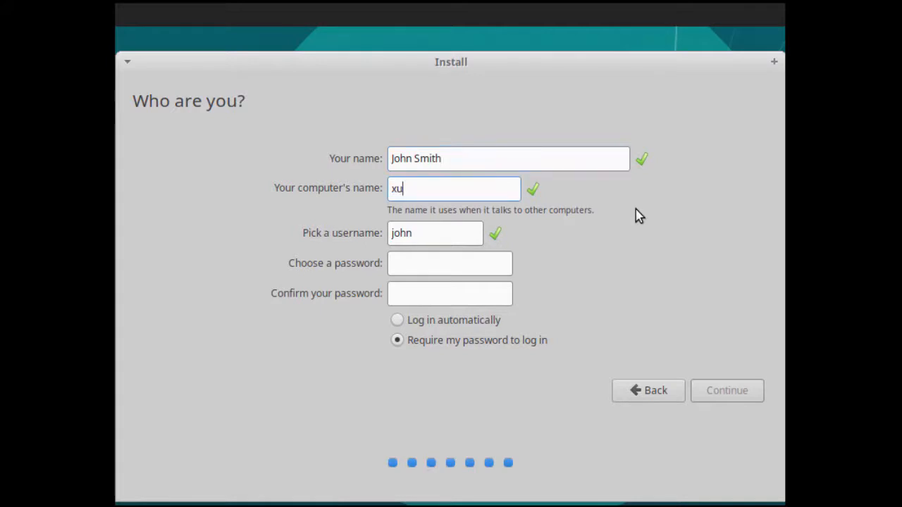
text(buntu18)
key(Tab)
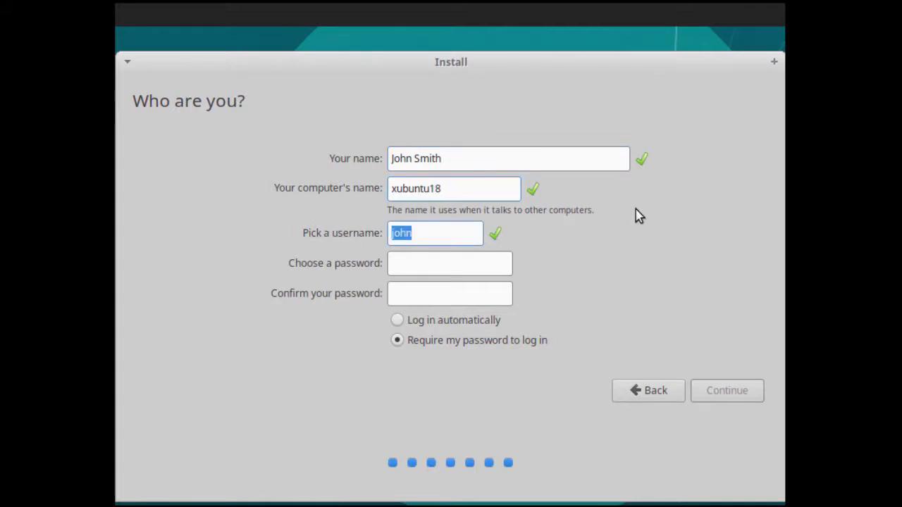
text(•••••••••)
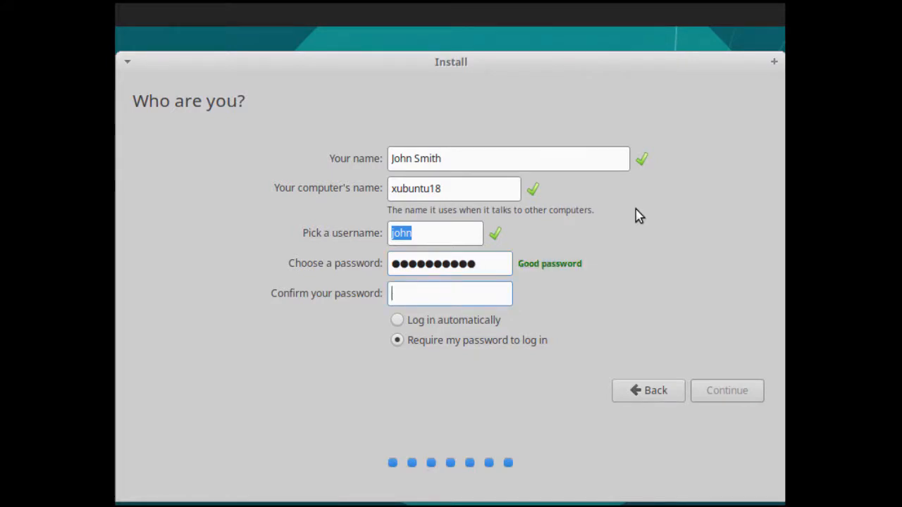
text(••••••••••)
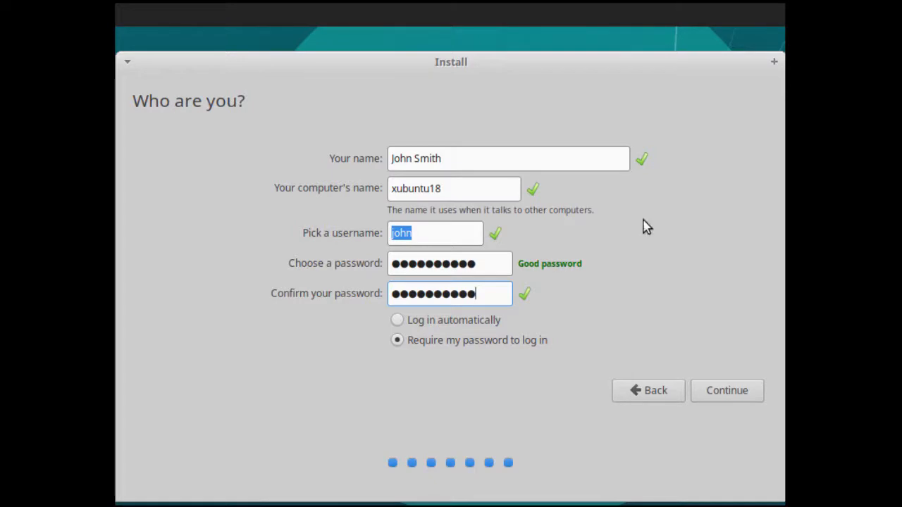
- Submit the account details and let Xubuntu install until the Installation Complete message appears
click(729, 393)
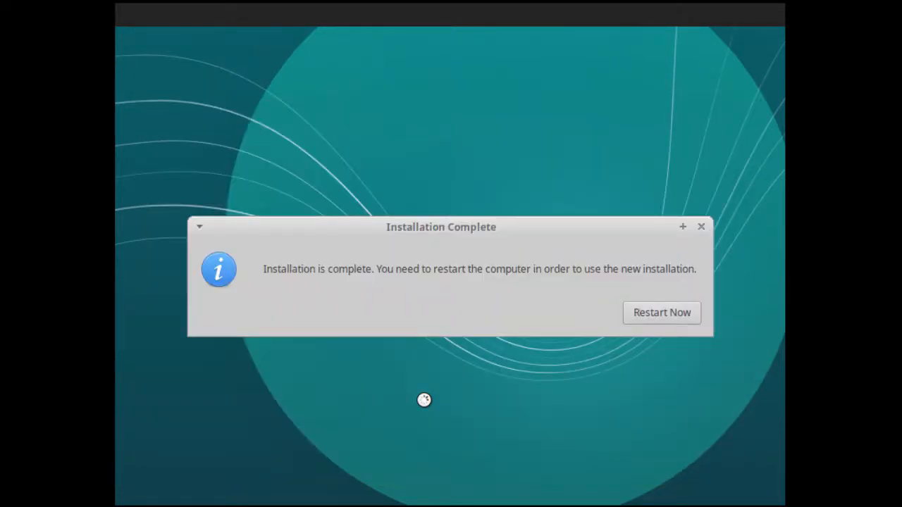
drag(262, 269, 373, 274)
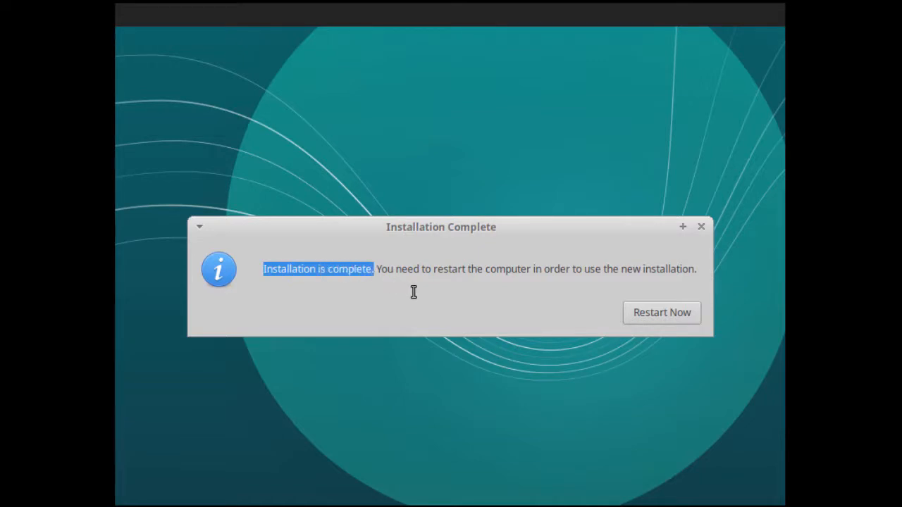
- Reboot into the installed Xubuntu and log in with the account password
click(654, 314)
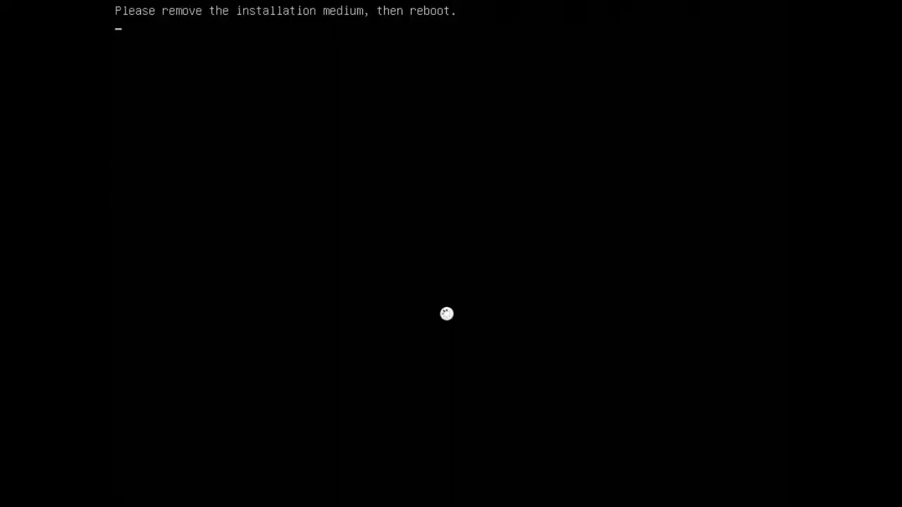
key(Return)
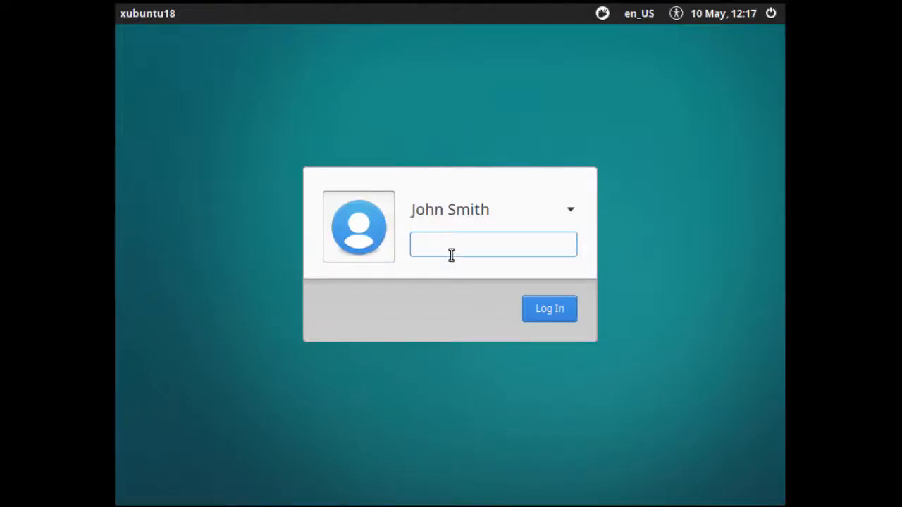
text(••••••••••)
click(549, 310)
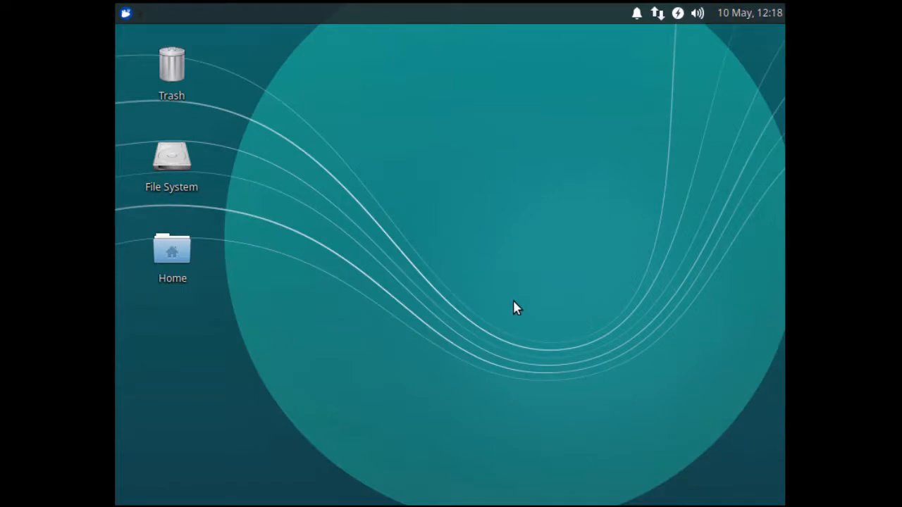
- Glance at the applications menu, then hand keyboard and mouse control to the guest
click(126, 13)
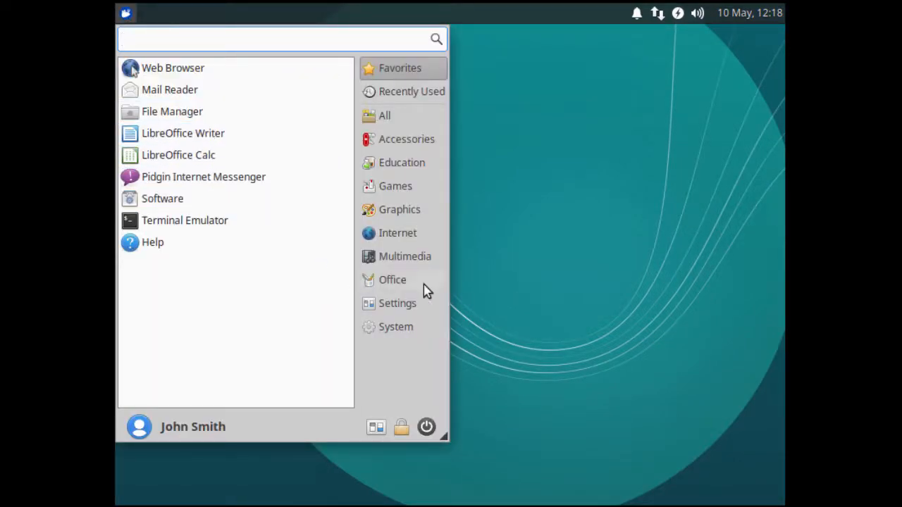
click(514, 296)
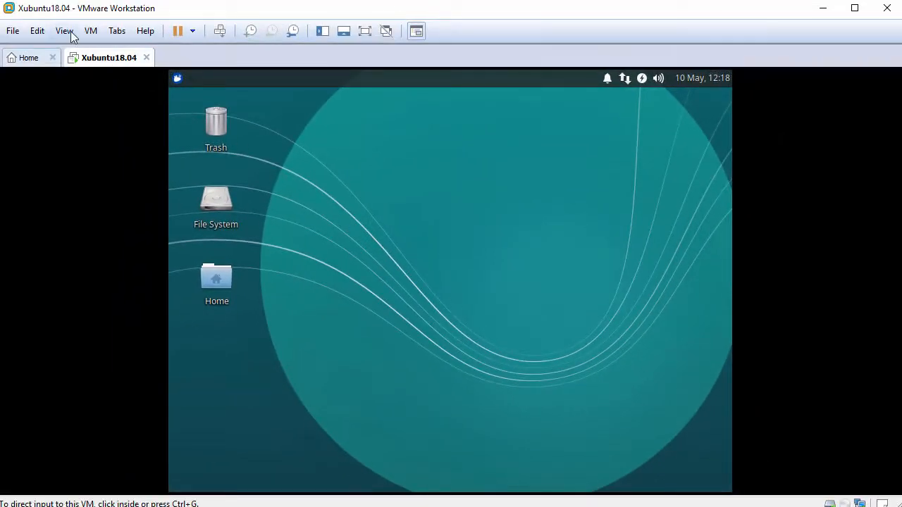
click(69, 31)
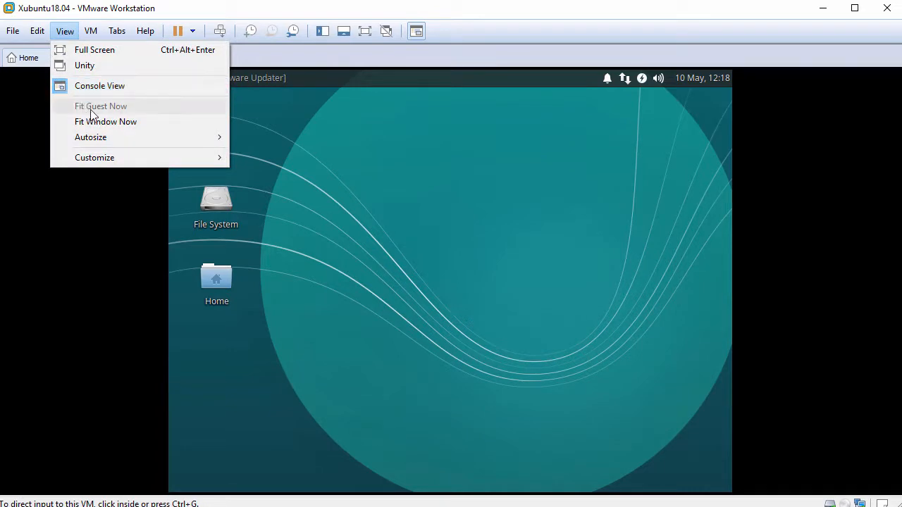
click(357, 171)
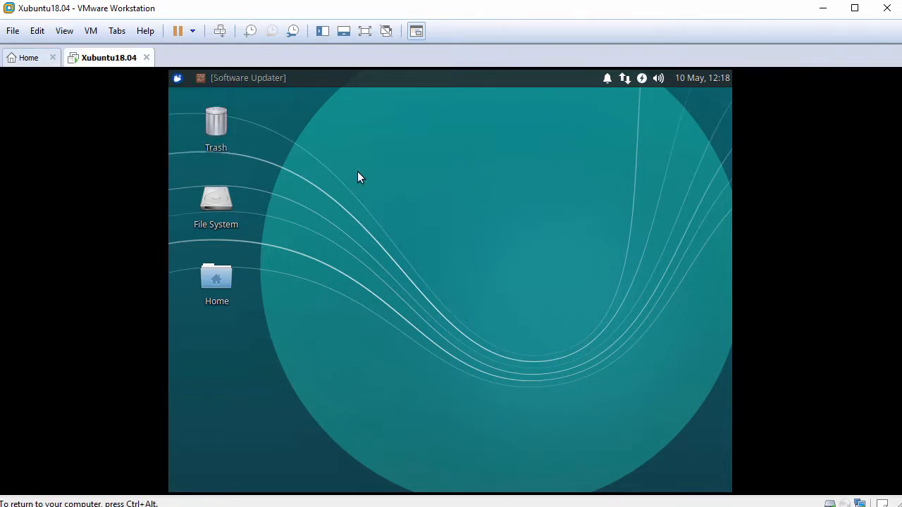
- Open a maximized terminal on the Desktop with enlarged text
right_click(360, 170)
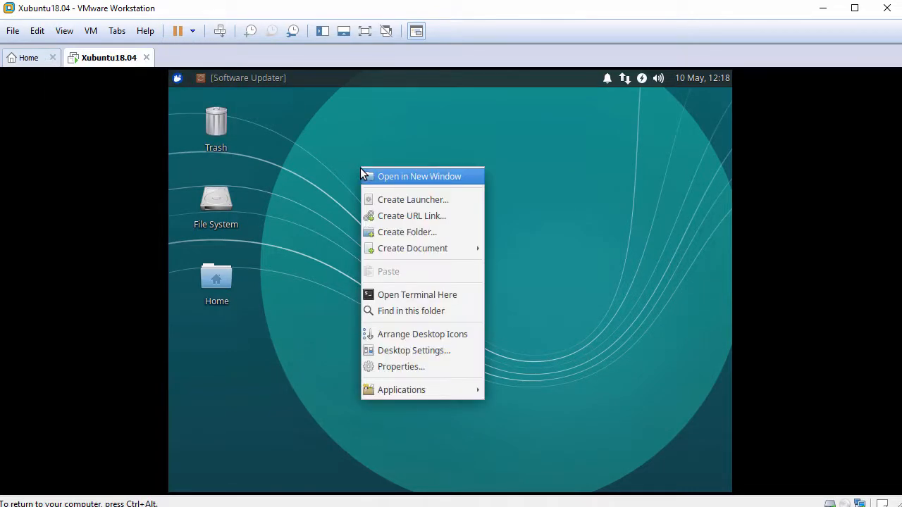
click(421, 294)
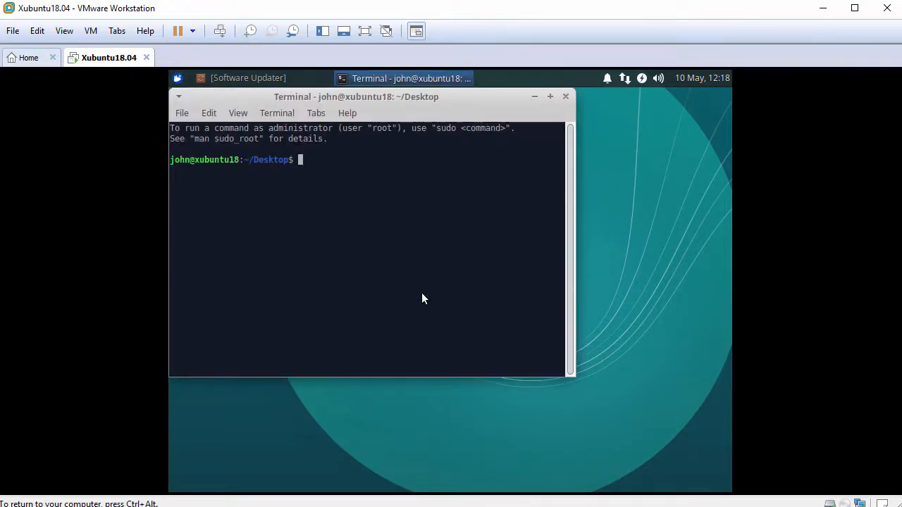
click(550, 96)
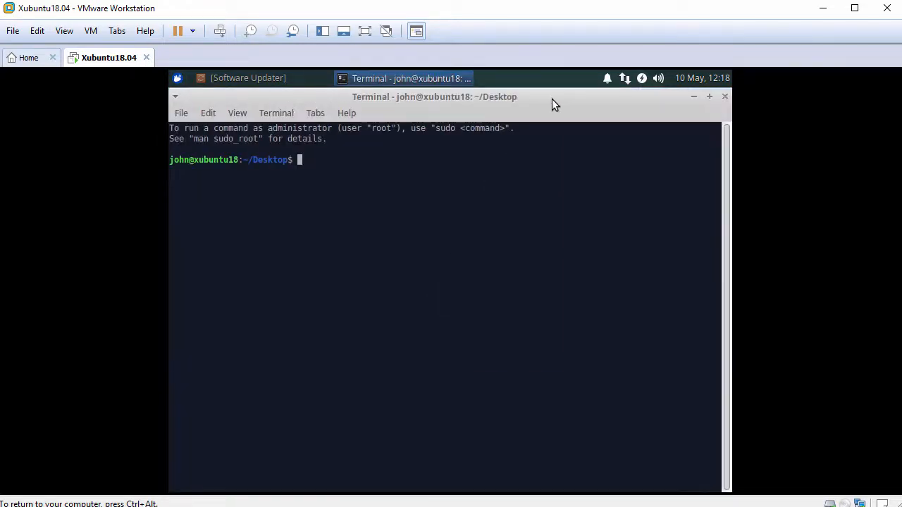
key(ctrl+plus)
key(ctrl+plus)
key(ctrl+plus)
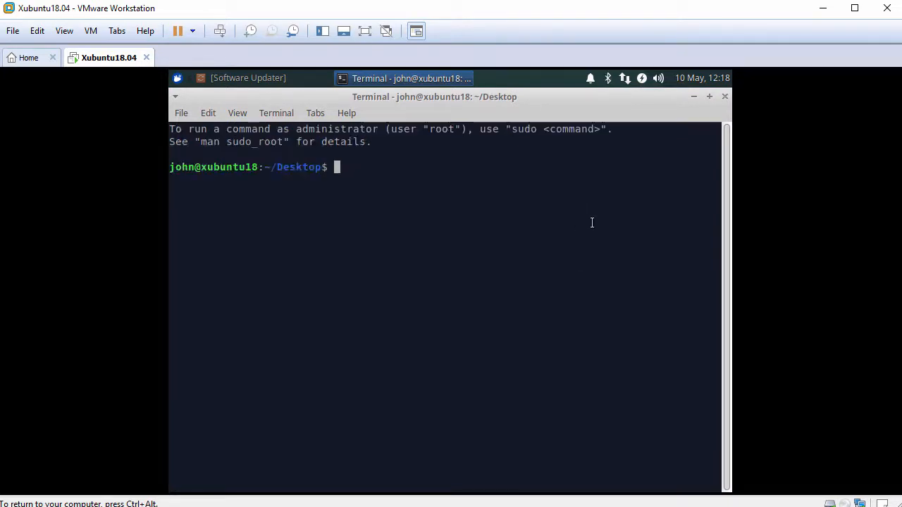
- Run whoami, switch to a root shell with sudo bash, and confirm root with whoami
key(Return)
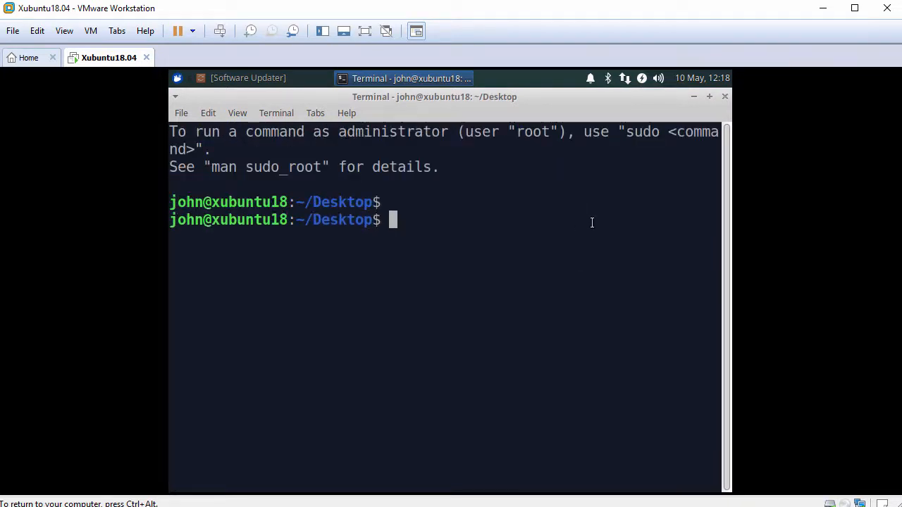
text(whoami)
key(Return)
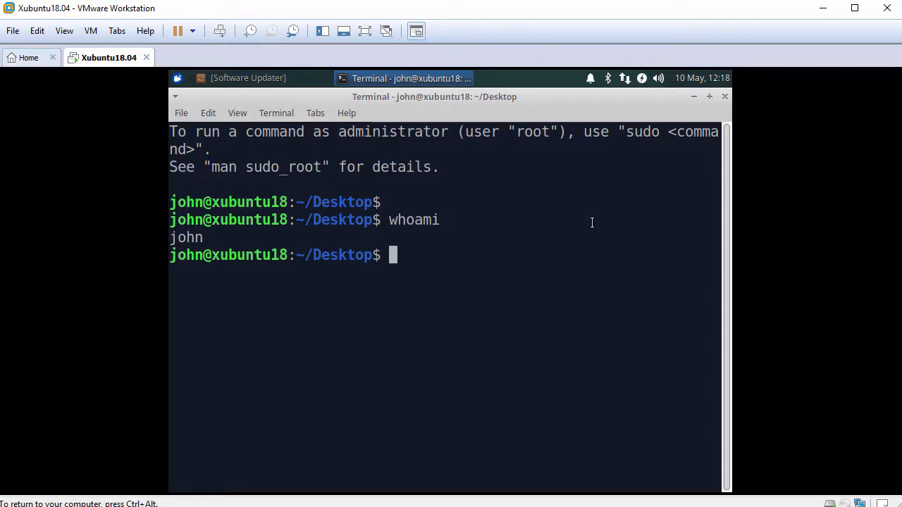
key(Return)
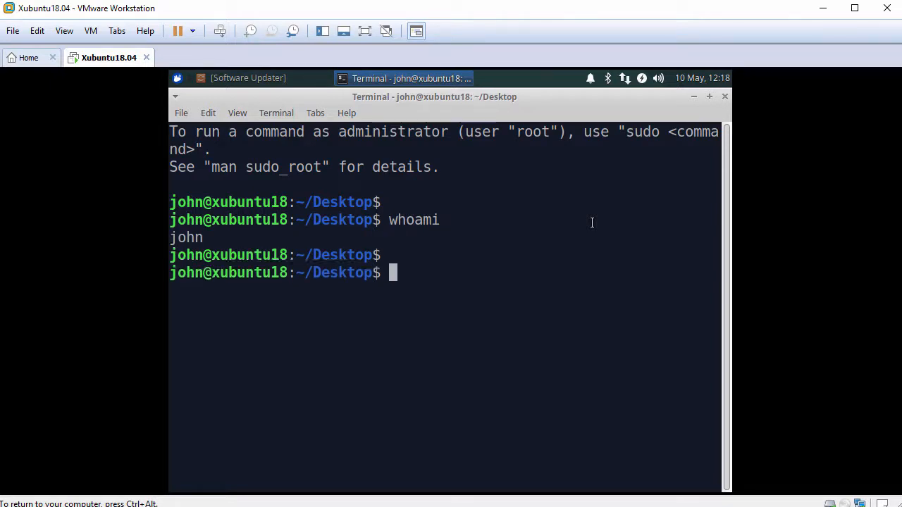
text(sudo bash)
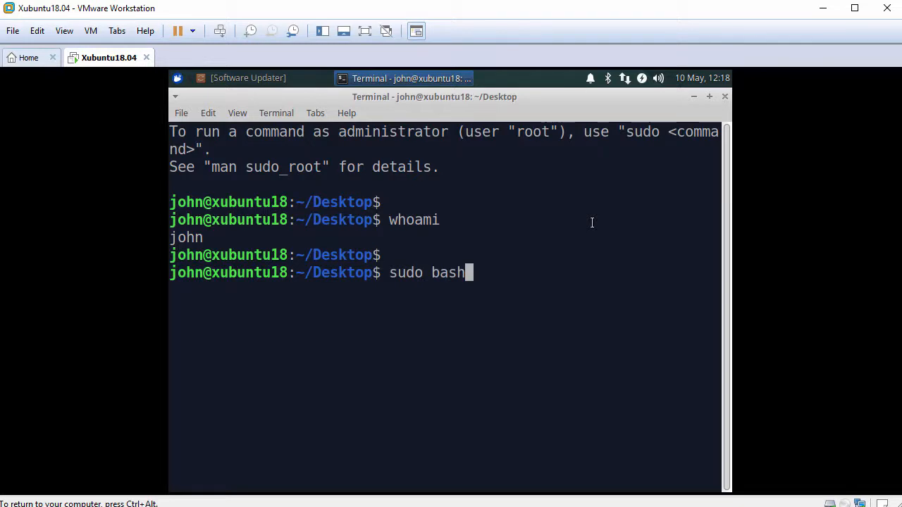
key(Return)
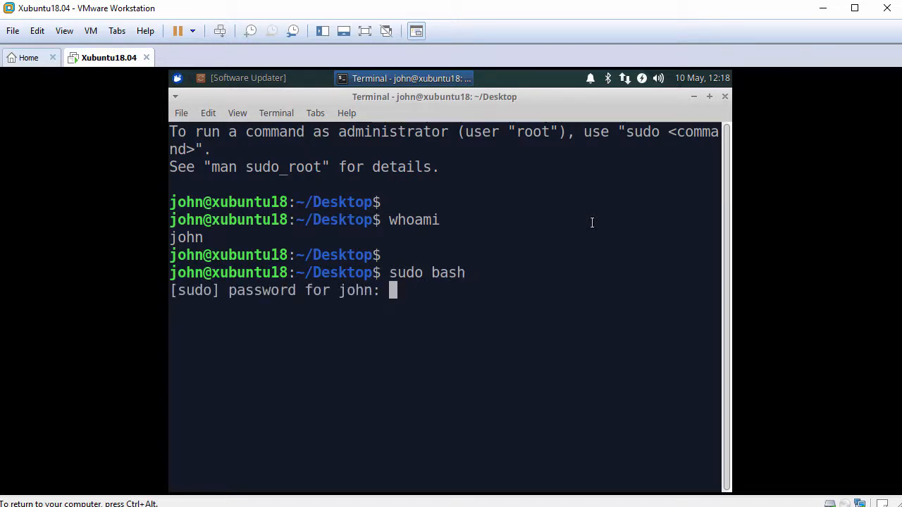
key(Return)
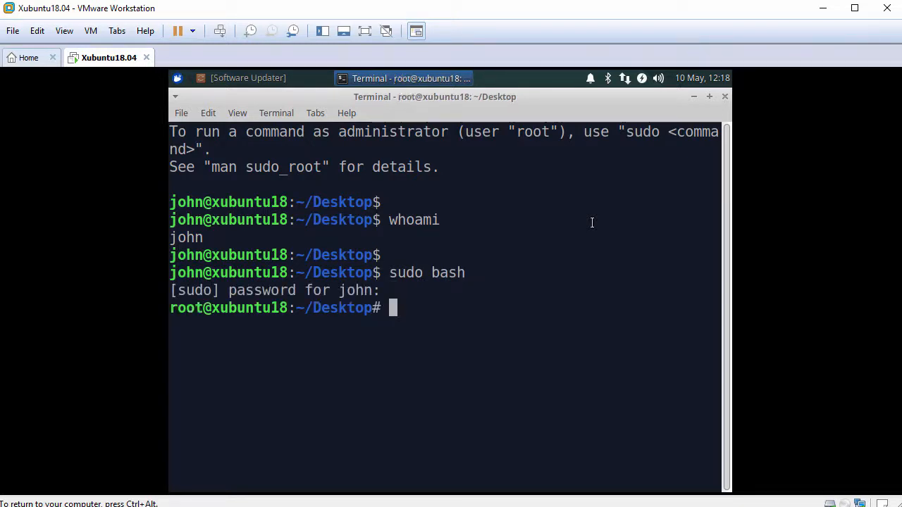
key(Return)
text(whoami)
key(Return)
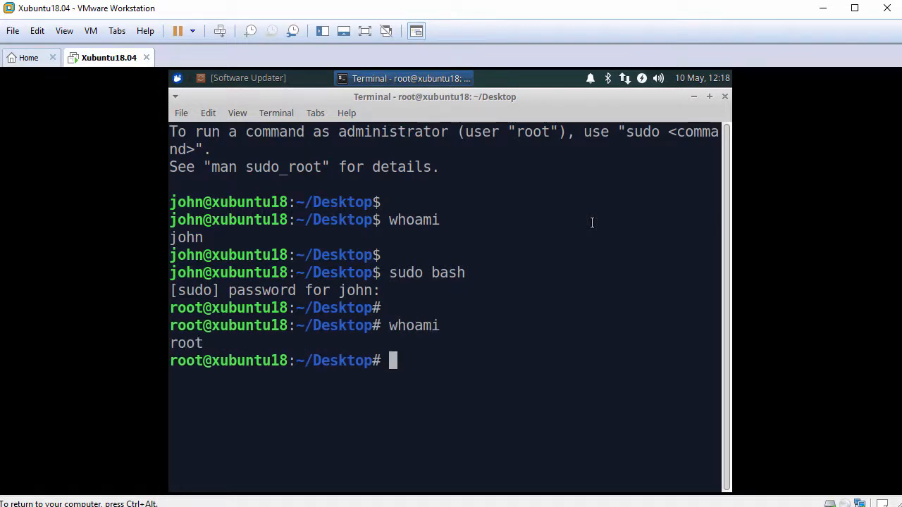
key(Return)
text(pin)
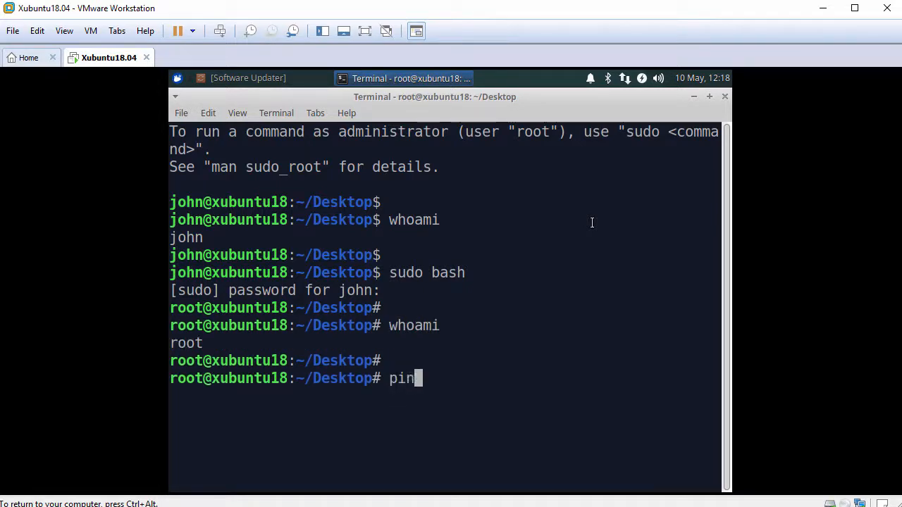
text(g -c 3 www.google.com)
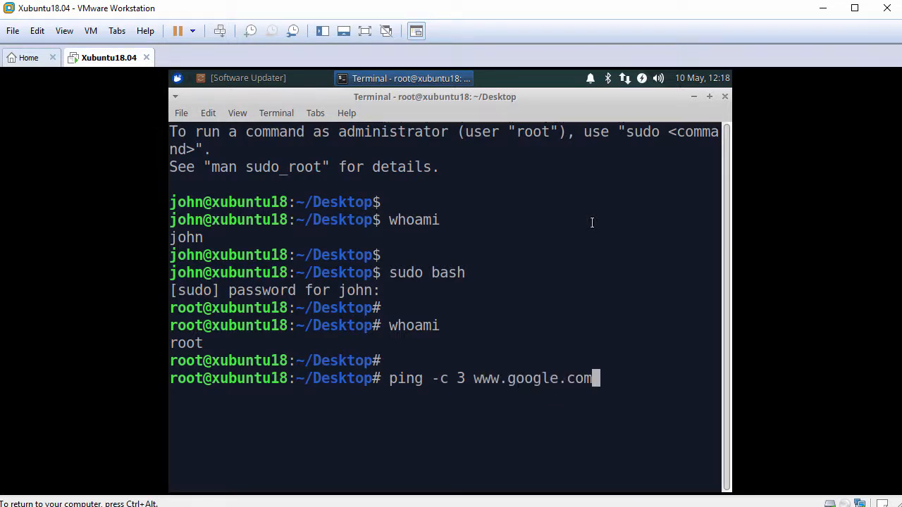
key(Return)
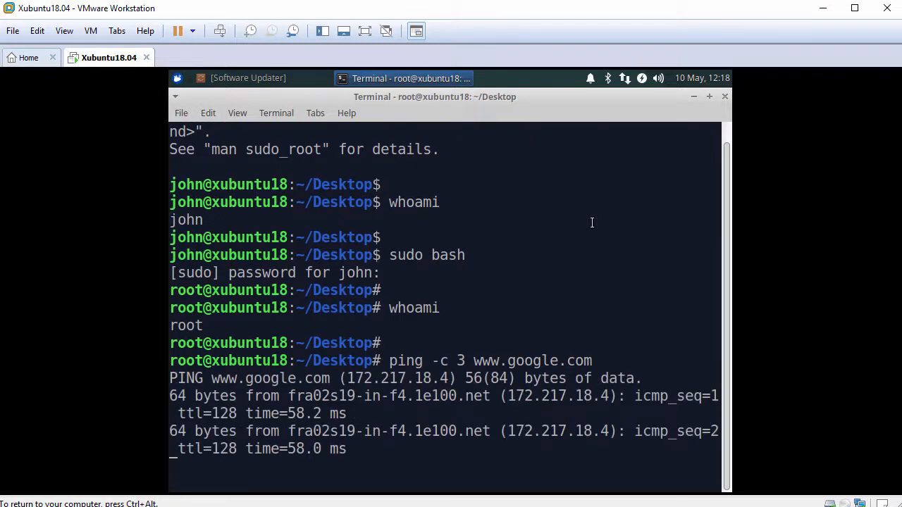
key(Return)
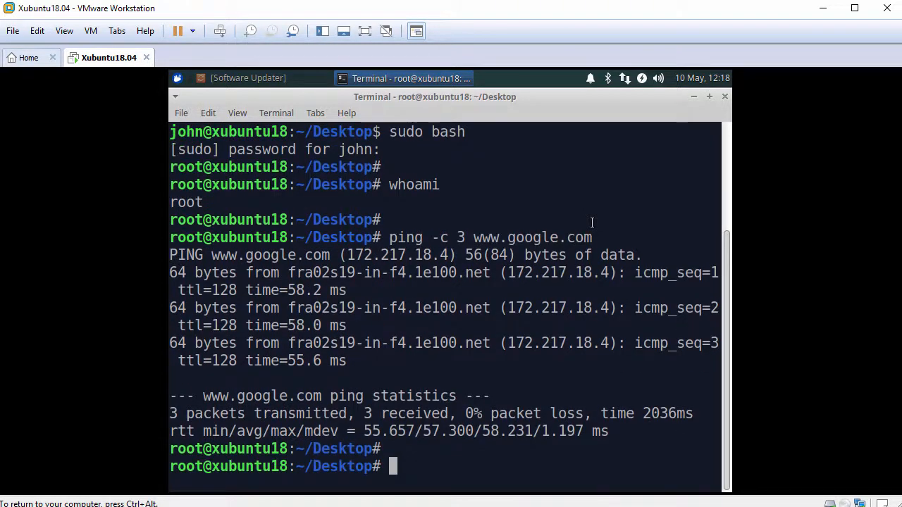
text(apt update)
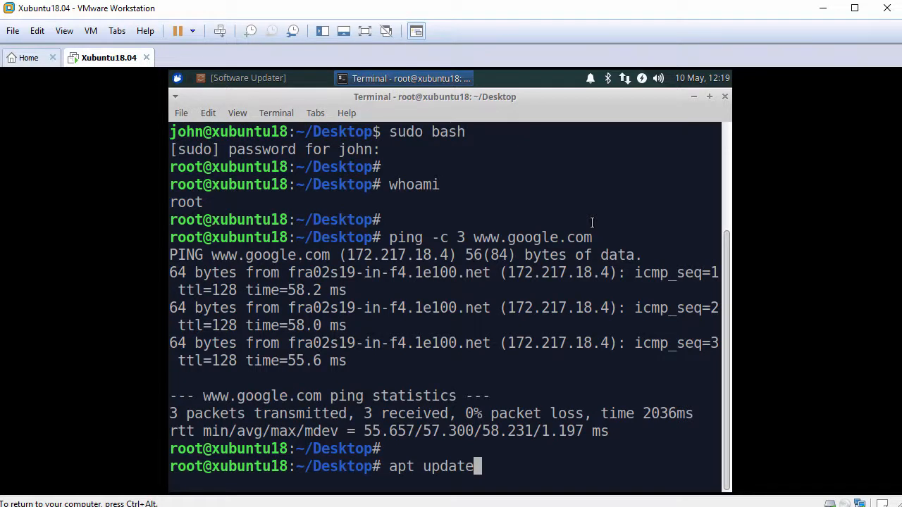
- Run apt update, then apt install open-vm-tools-desktop, confirming with y
key(Return)
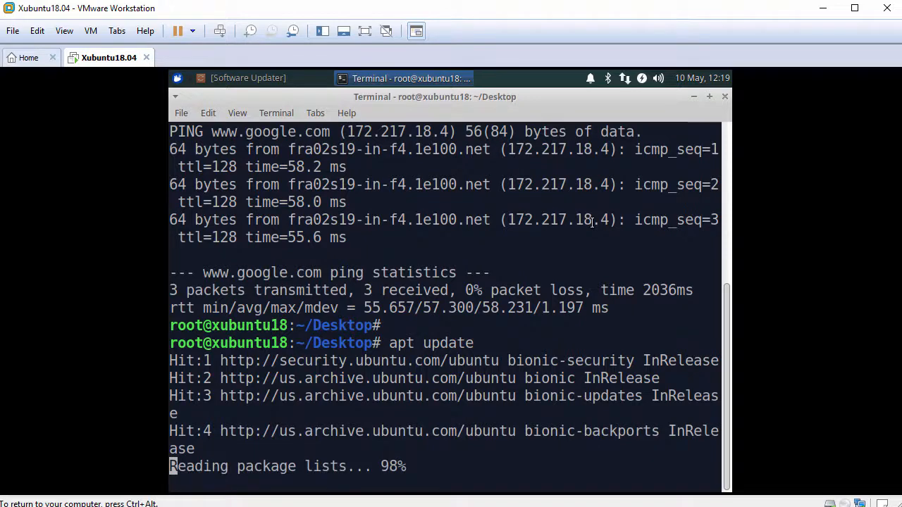
key(Return)
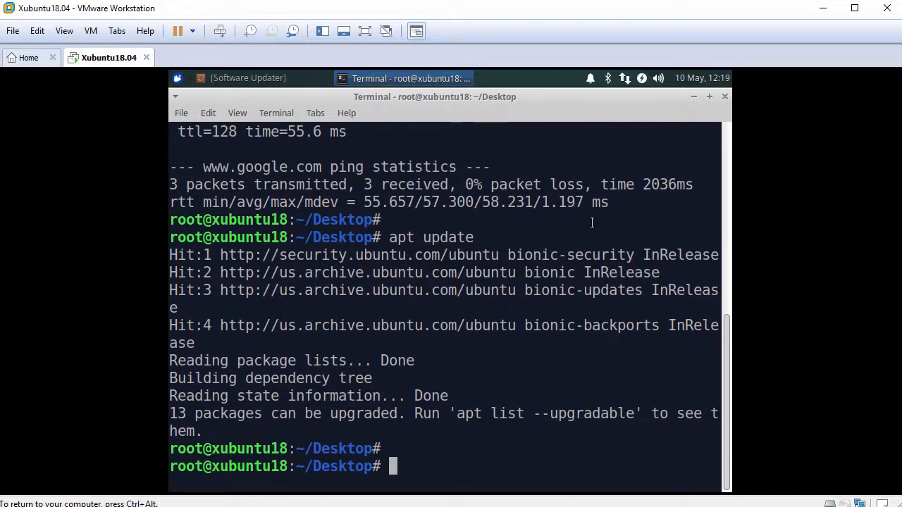
text(apt install )
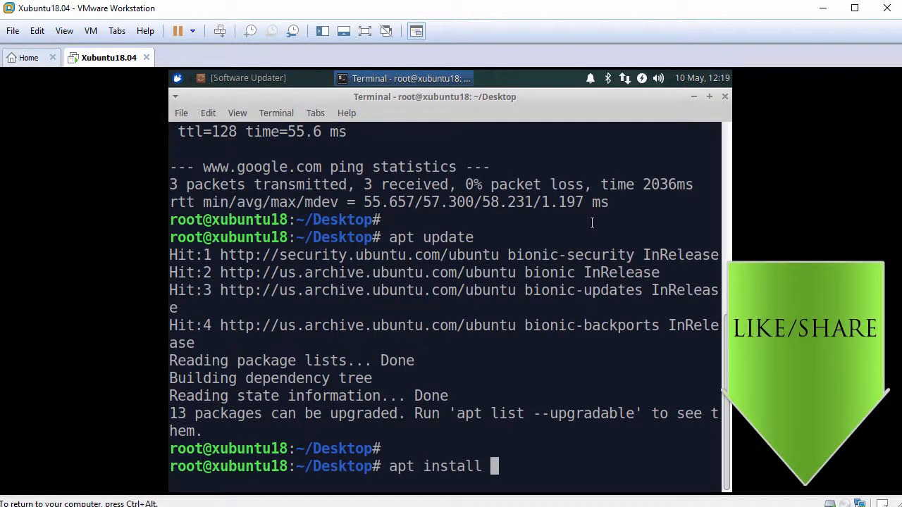
text(open-vm-tools)
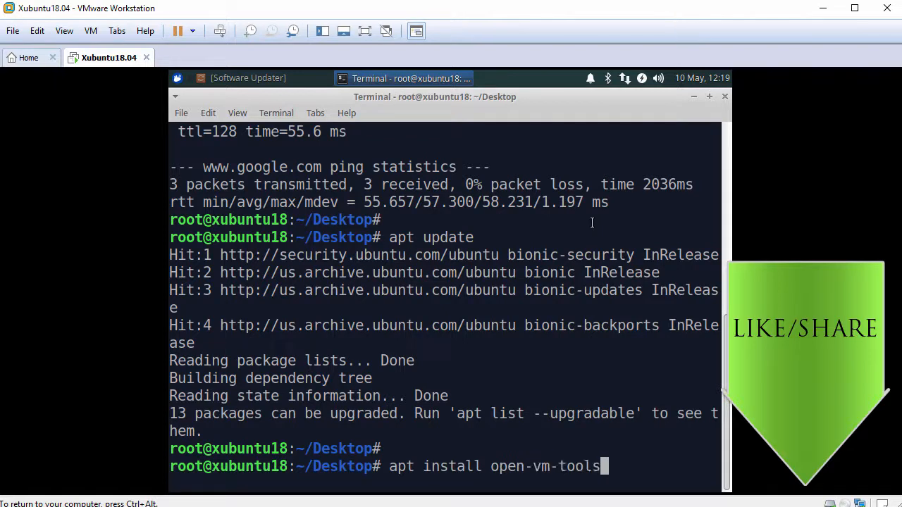
text(-desktop)
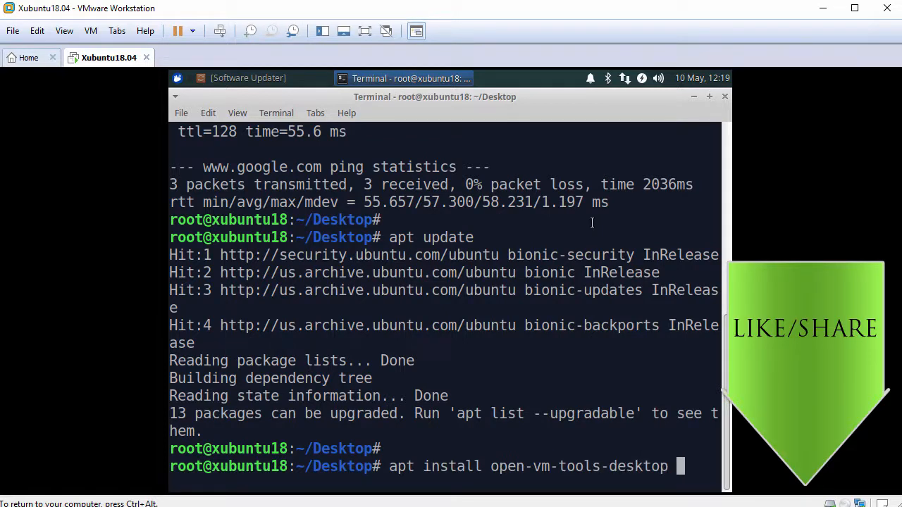
key(Return)
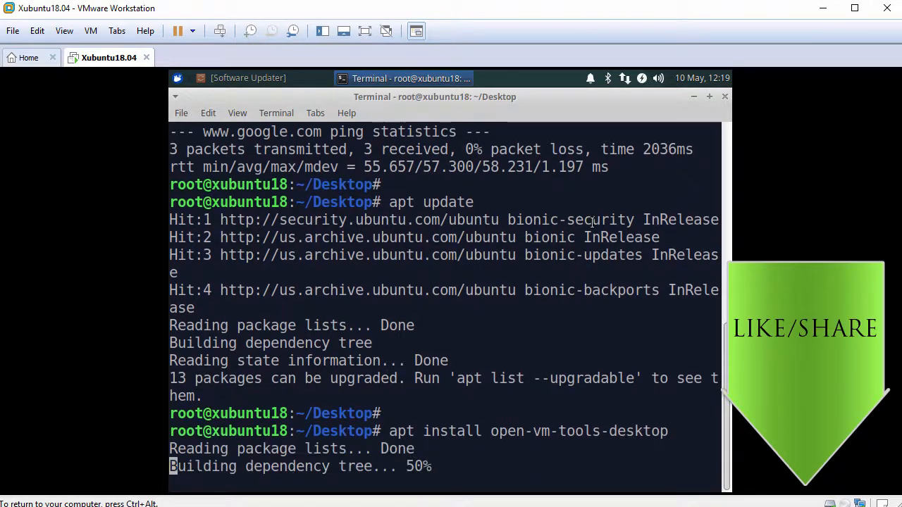
text(y)
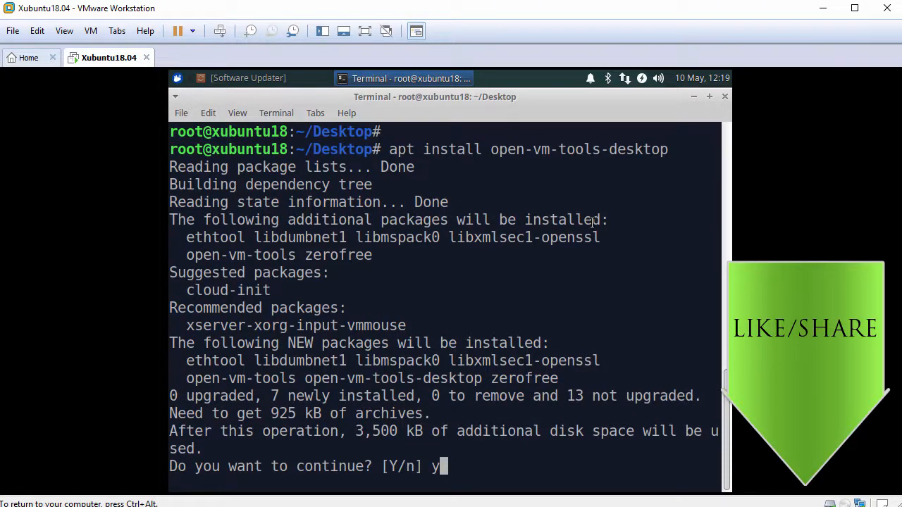
key(Return)
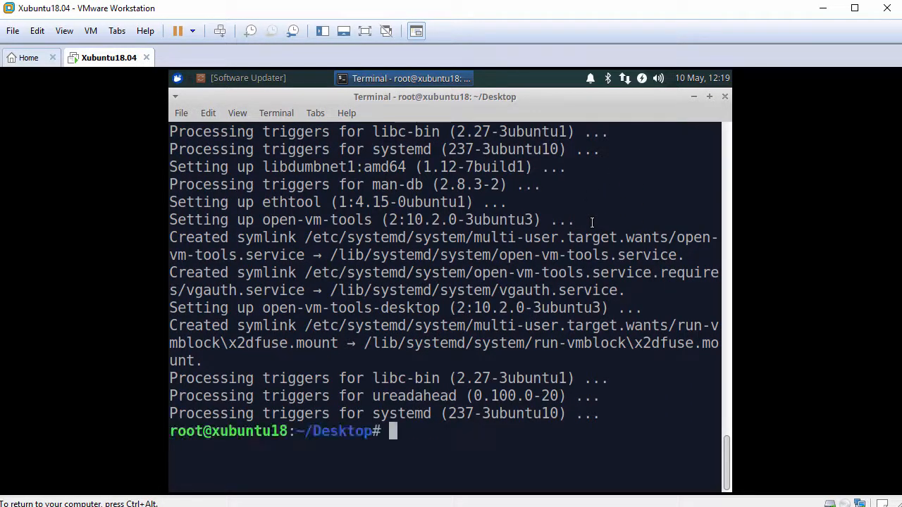
key(Return)
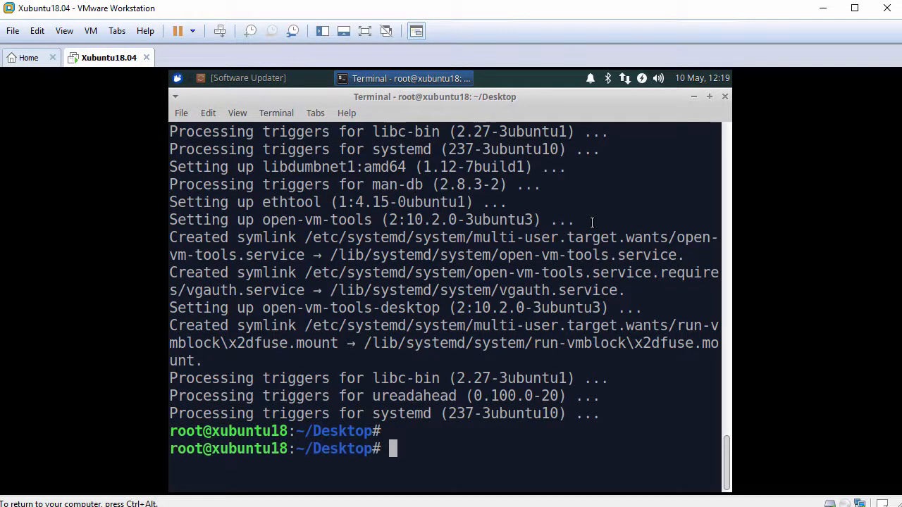
- Close the terminal, restart the guest from the applications menu, and log back in
click(725, 98)
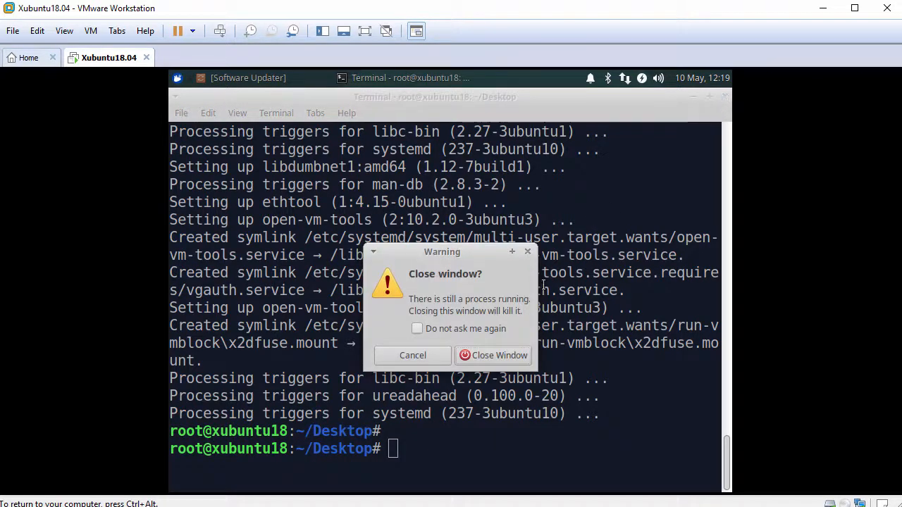
click(498, 355)
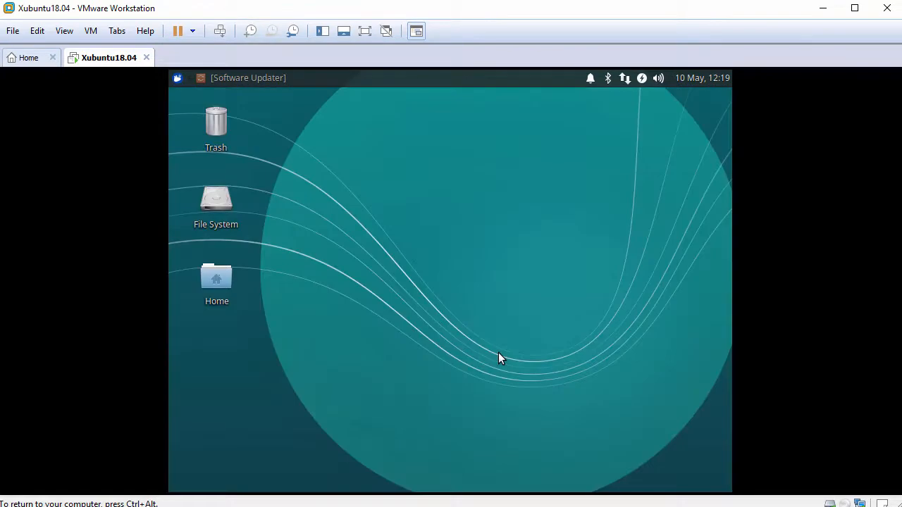
click(176, 79)
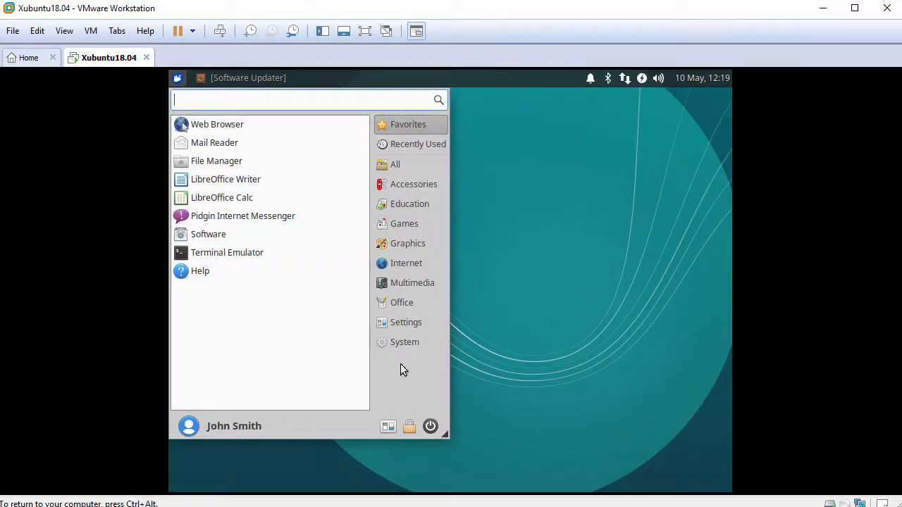
click(430, 425)
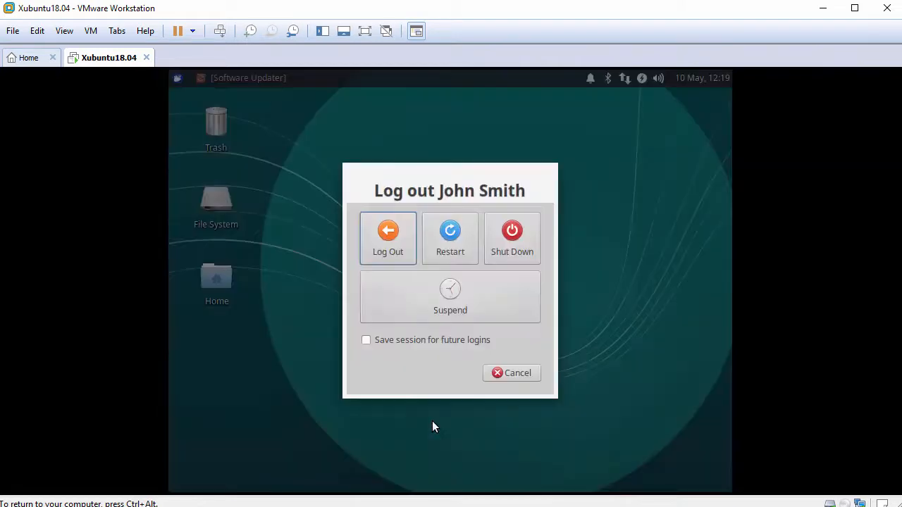
click(455, 255)
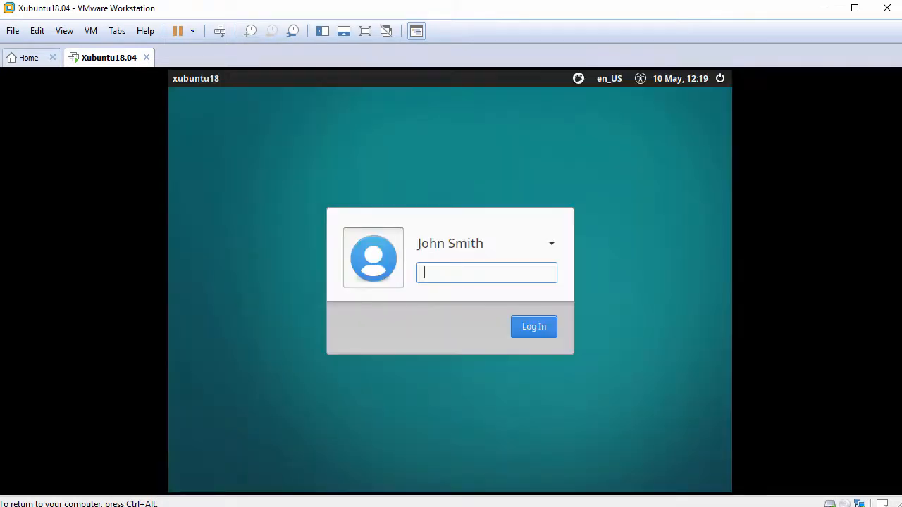
text(**********)
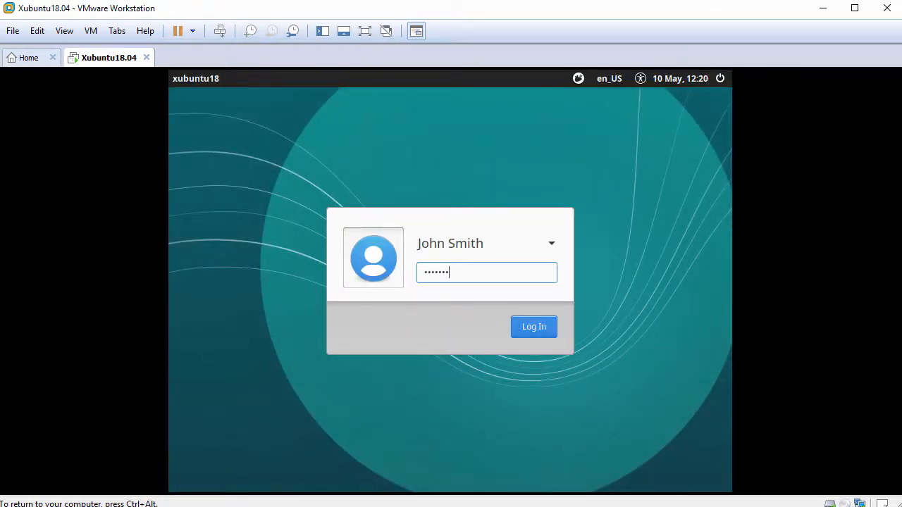
key(Return)
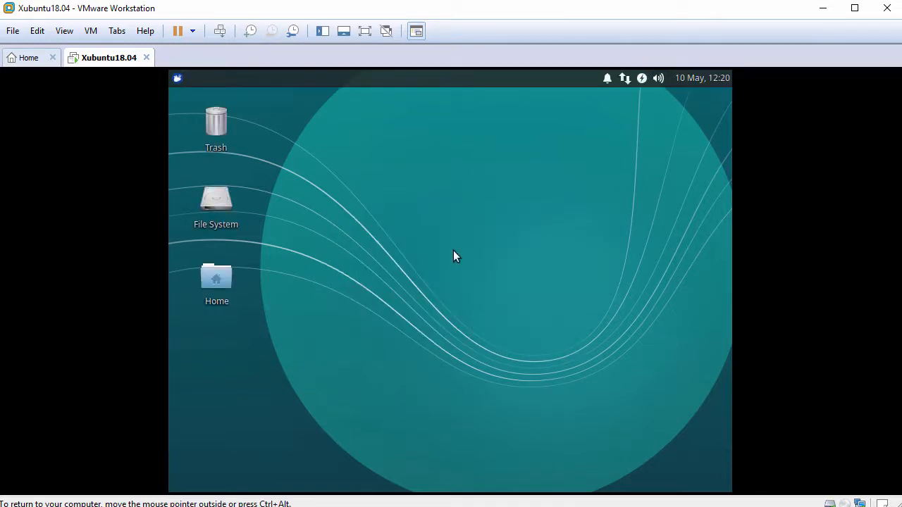
- Fit the guest display to the window and paste the host's file into the Home folder
click(64, 33)
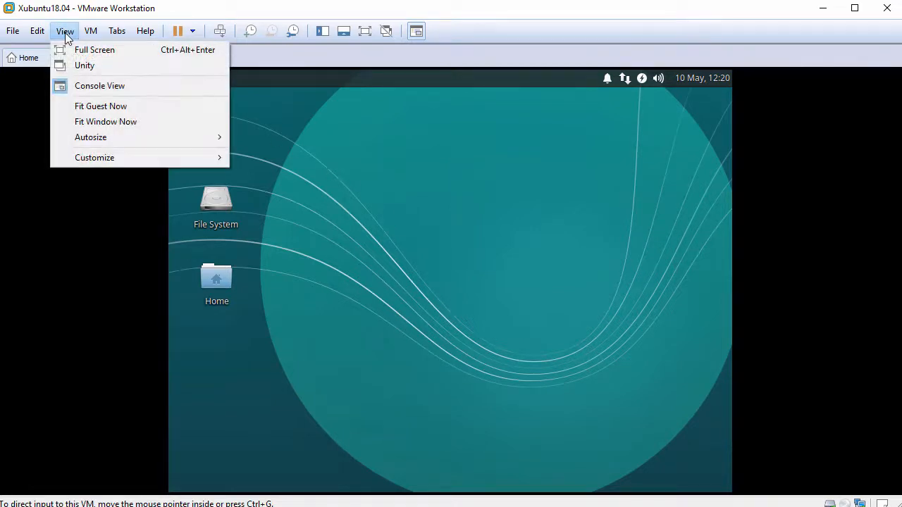
click(111, 106)
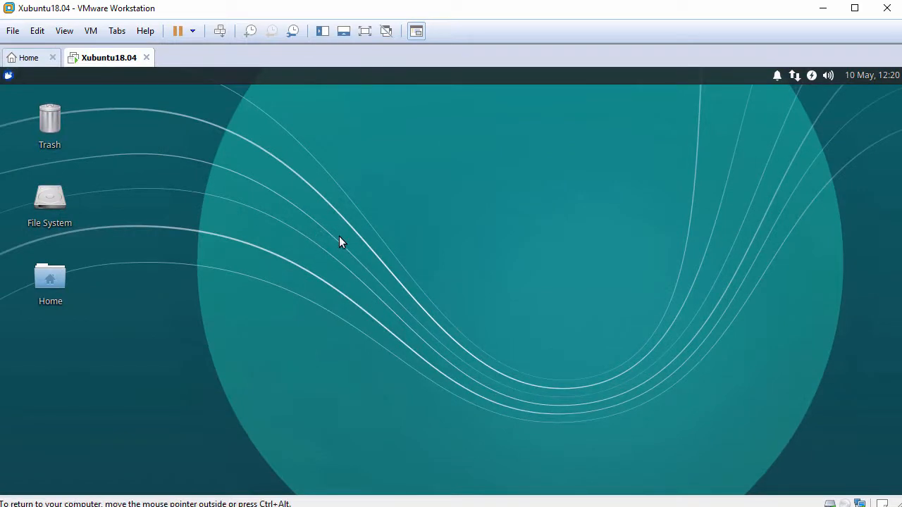
double_click(51, 279)
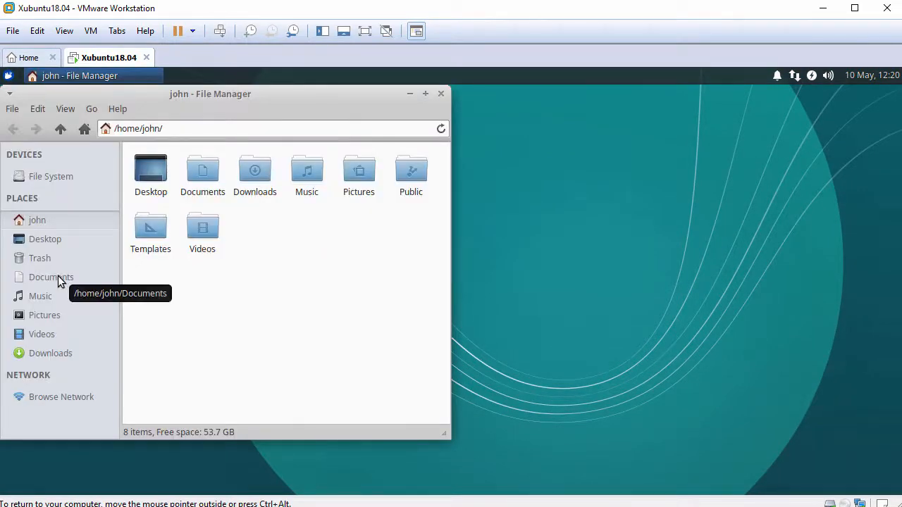
right_click(347, 237)
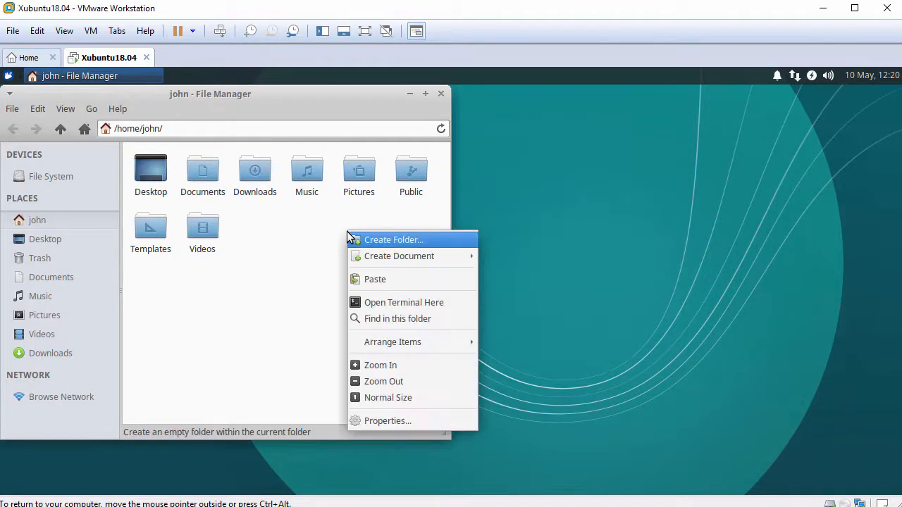
click(374, 281)
- Open FileFromHost.txt in Mousepad and place the caret in the empty document
click(133, 316)
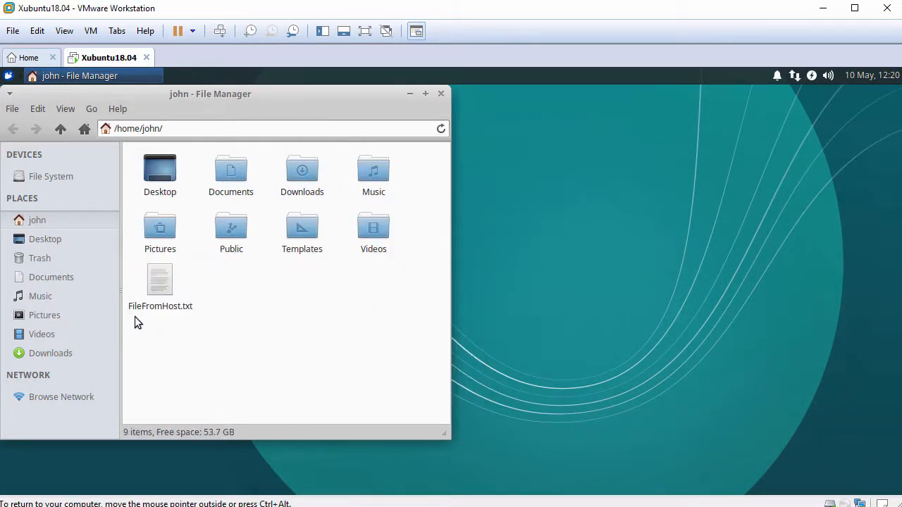
click(161, 285)
double_click(161, 286)
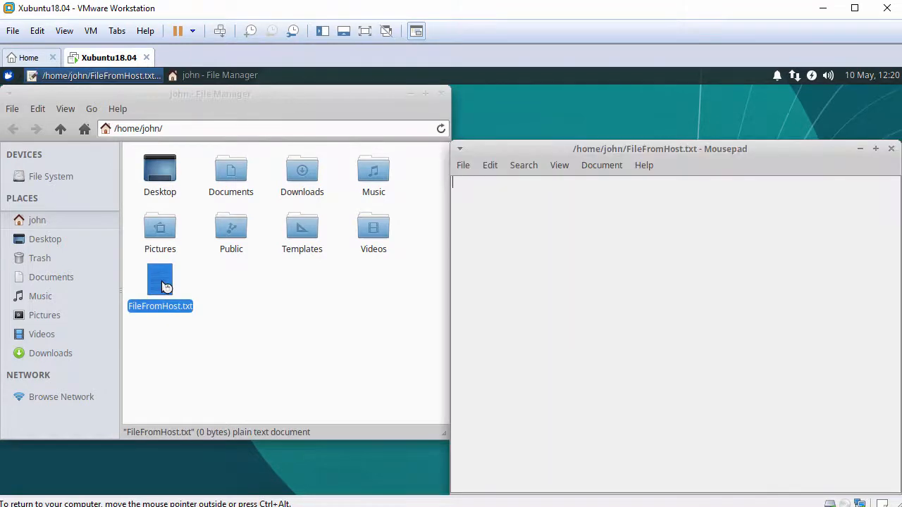
drag(510, 152, 361, 121)
click(339, 198)
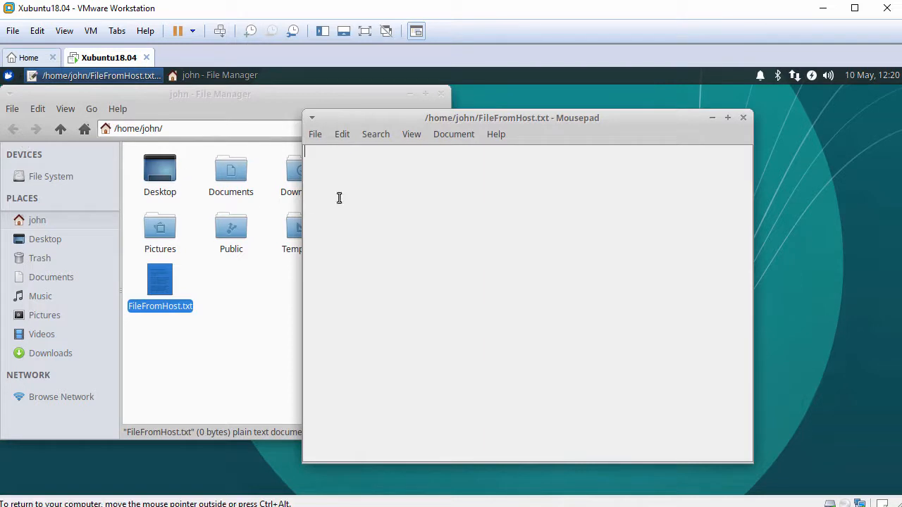
- Paste the host clipboard line into Mousepad, close it without saving, then close the file manager
right_click(431, 196)
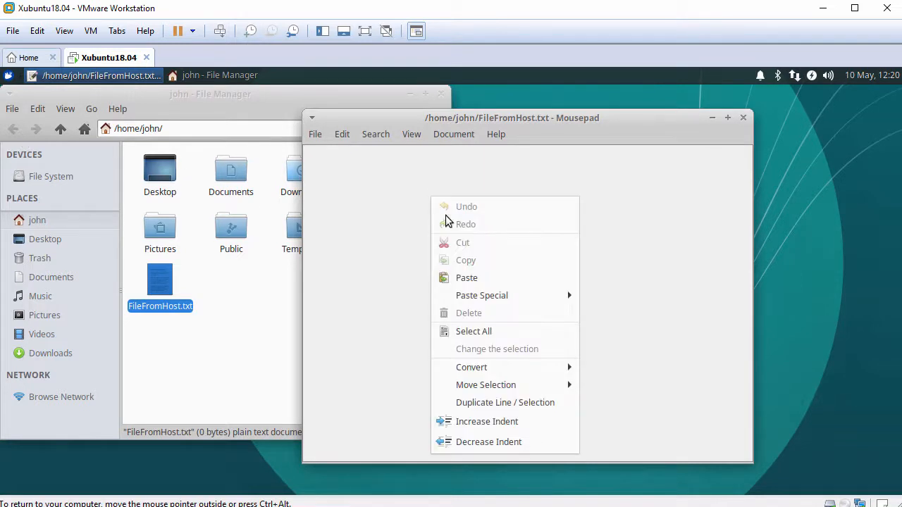
click(469, 278)
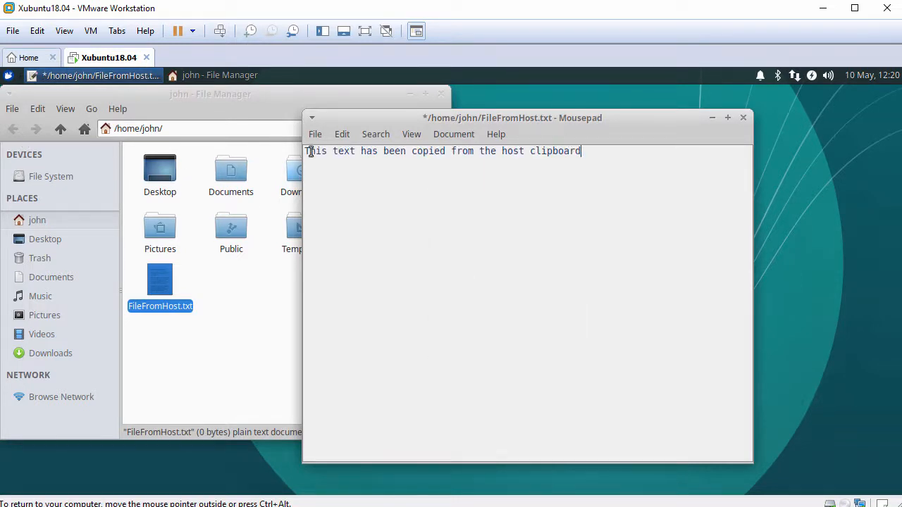
drag(305, 151, 584, 153)
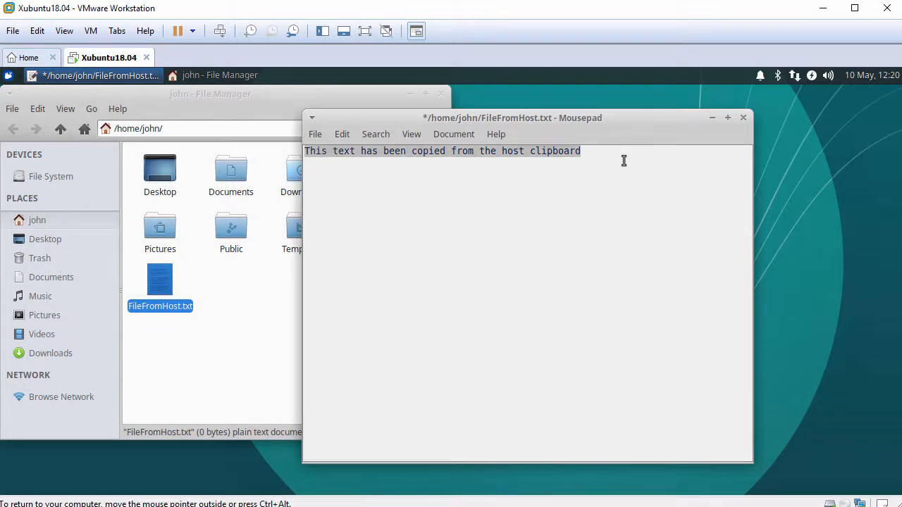
click(743, 119)
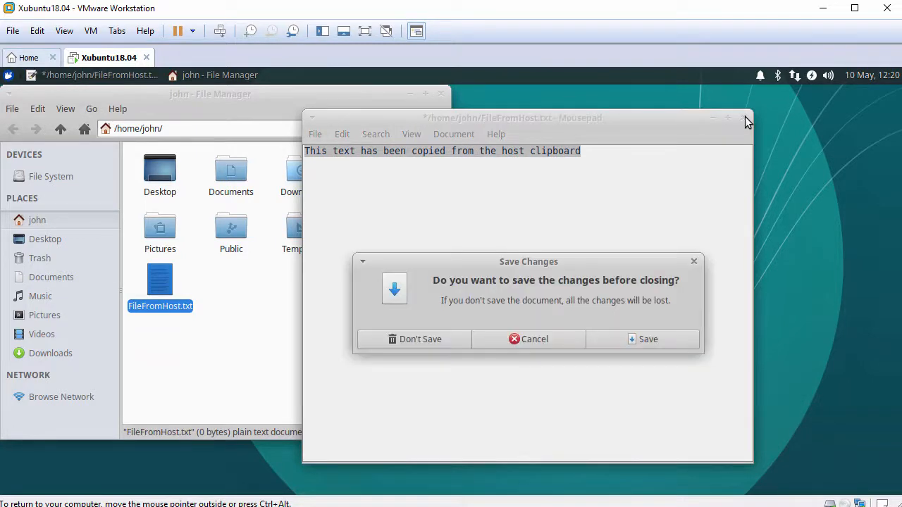
click(428, 340)
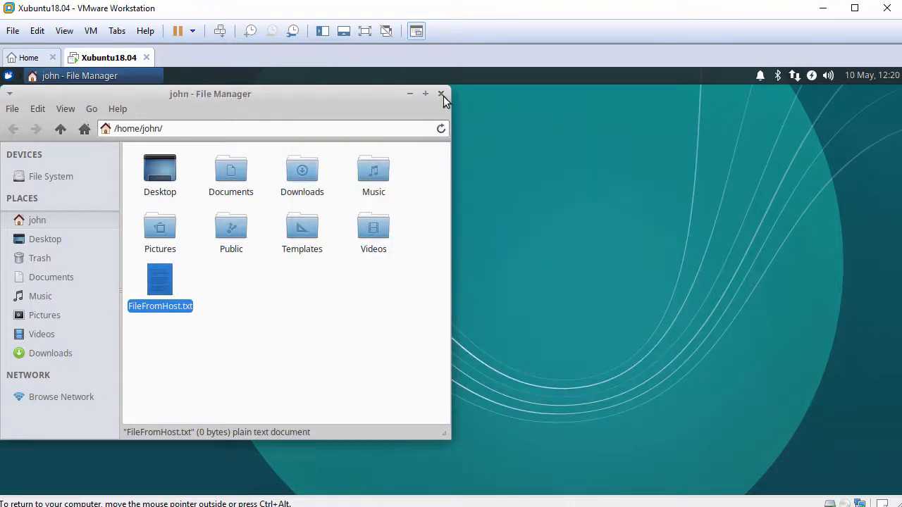
click(441, 95)
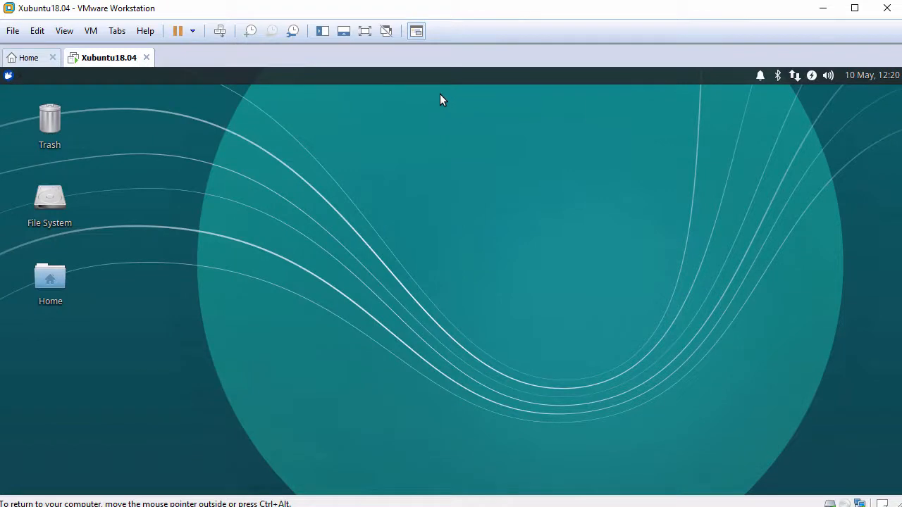
- Open a terminal on the Desktop with enlarged text and widen its window
right_click(245, 105)
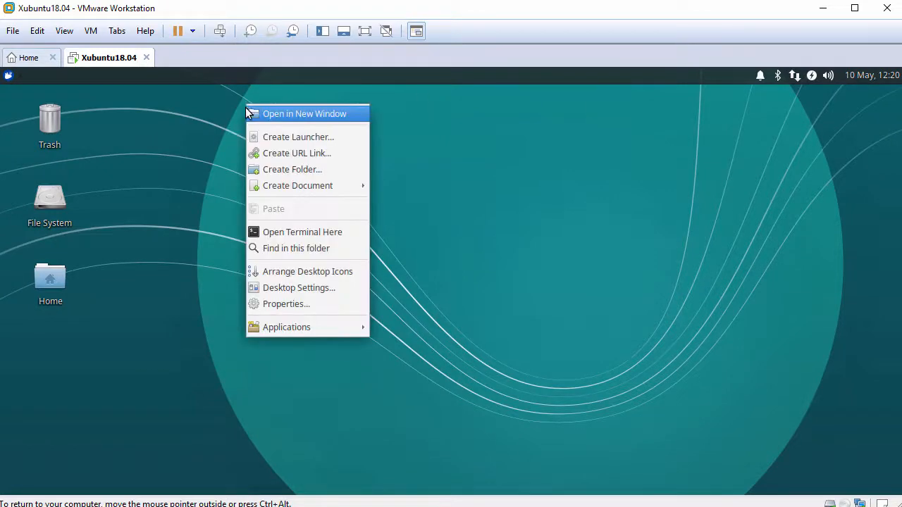
click(317, 239)
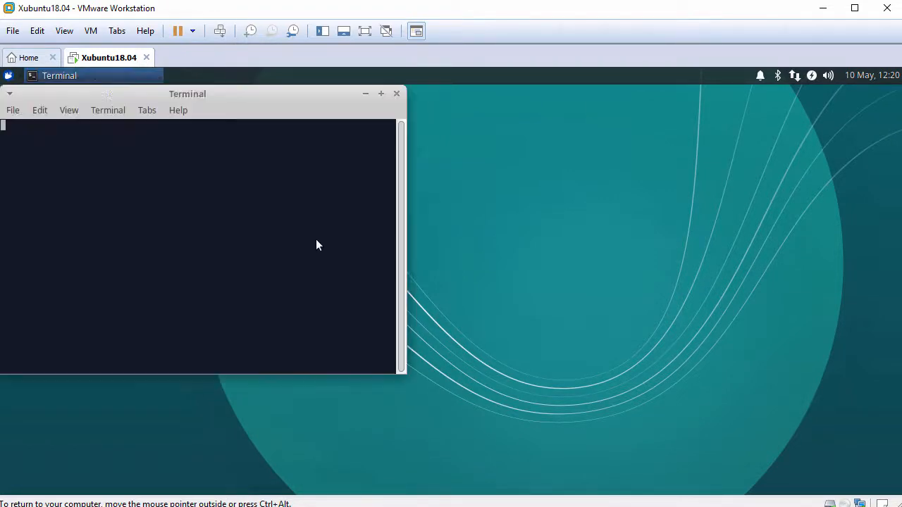
key(ctrl+plus)
key(ctrl+plus)
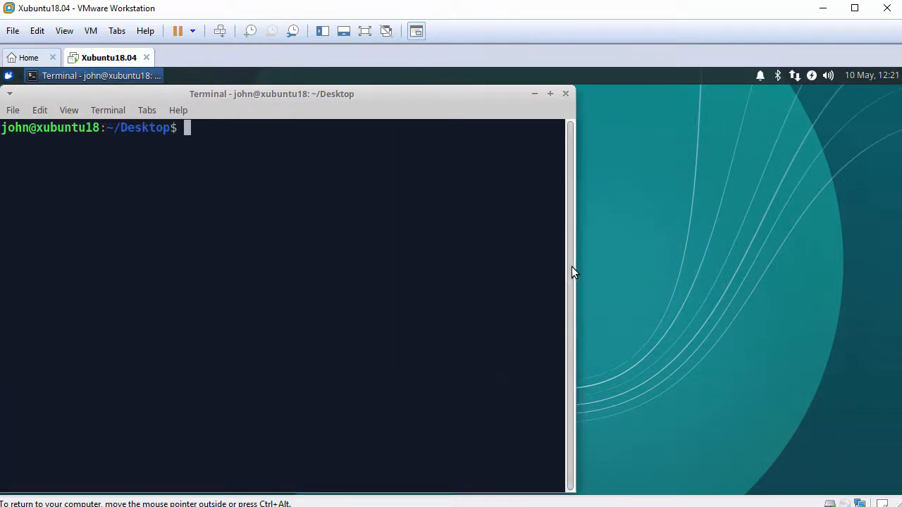
drag(572, 264, 720, 262)
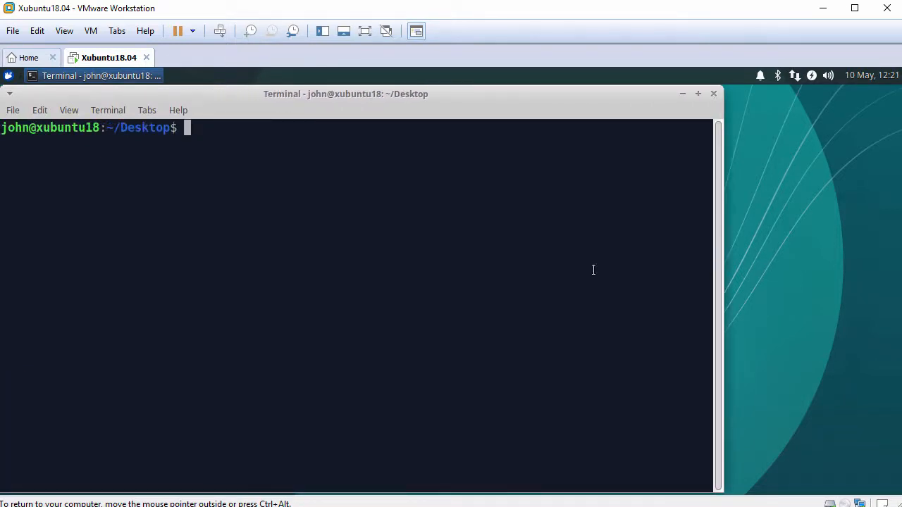
- Run hostnamectl and systemctl status open-vm-tools.service, confirming it is active (running)
key(Return)
text(hostnamectl)
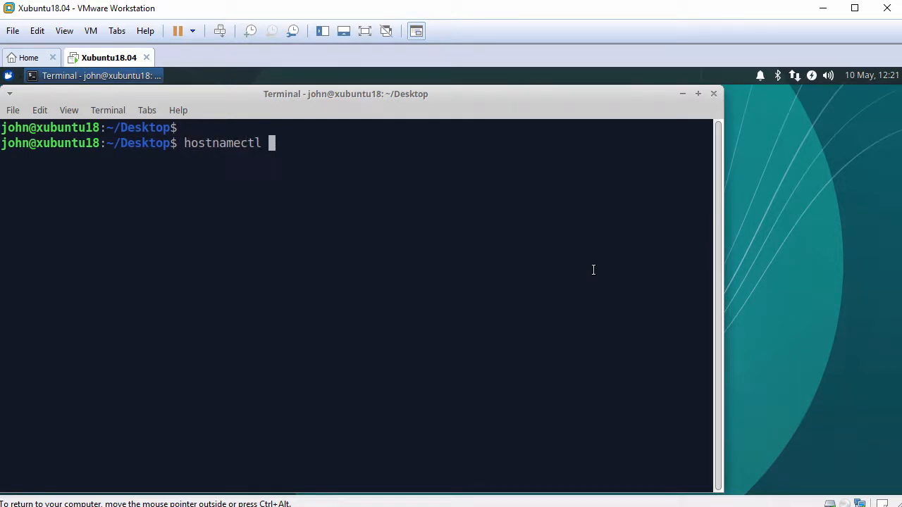
key(Return)
key(Return)
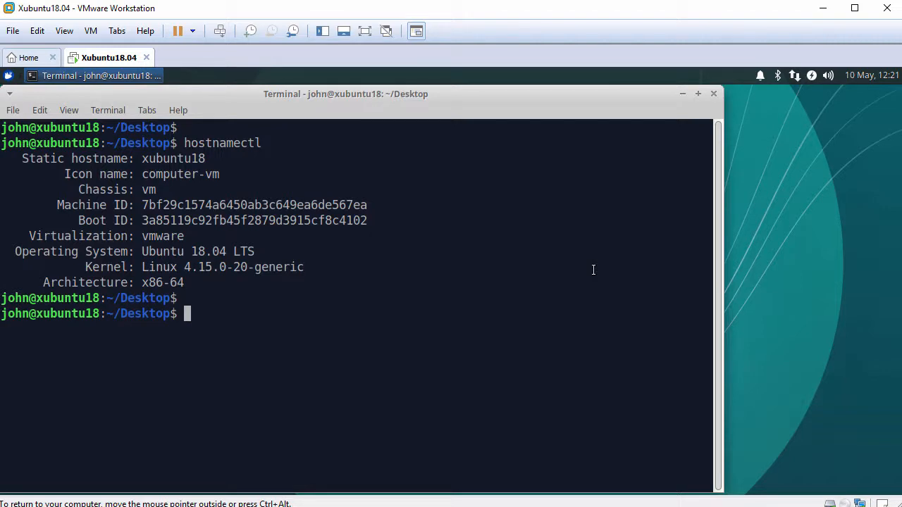
text(systemc)
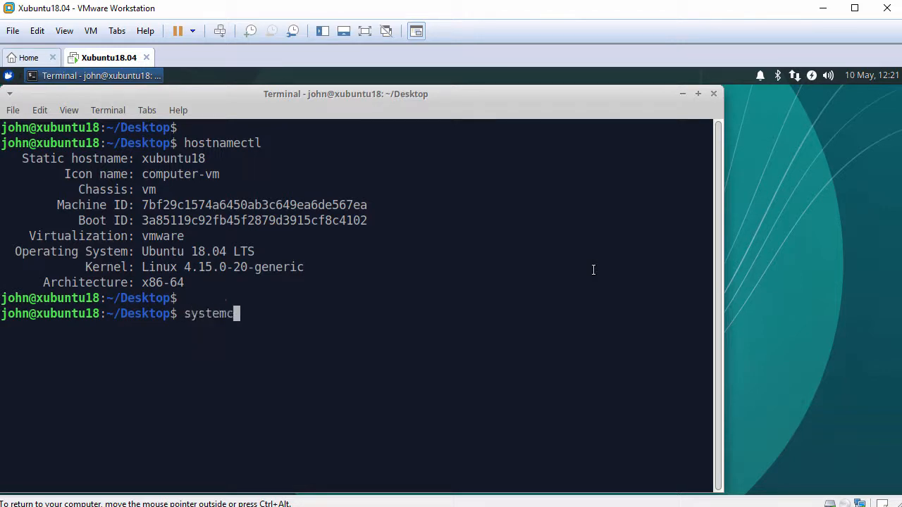
text(tl status open-vm)
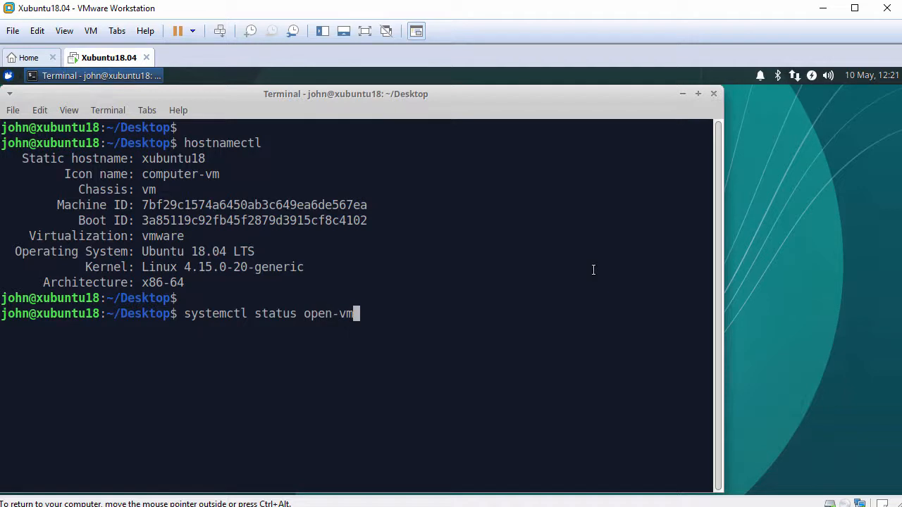
key(Tab)
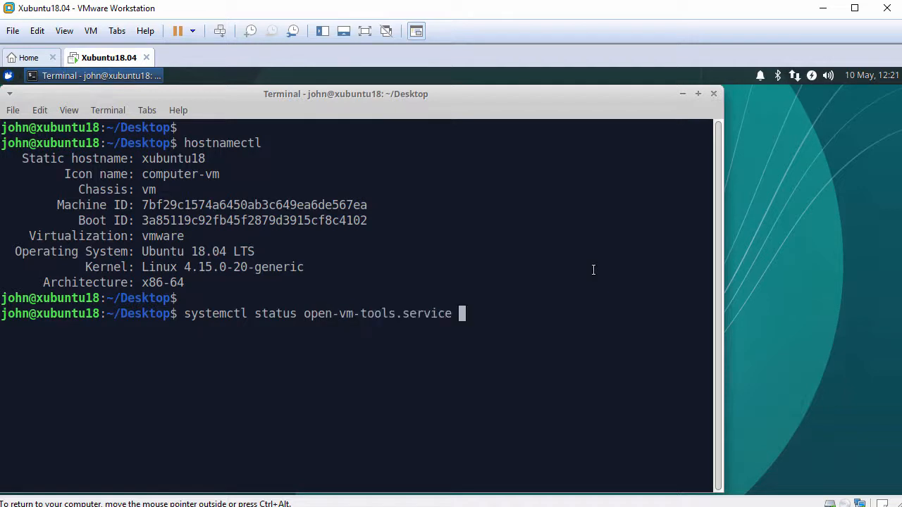
key(Return)
key(Return)
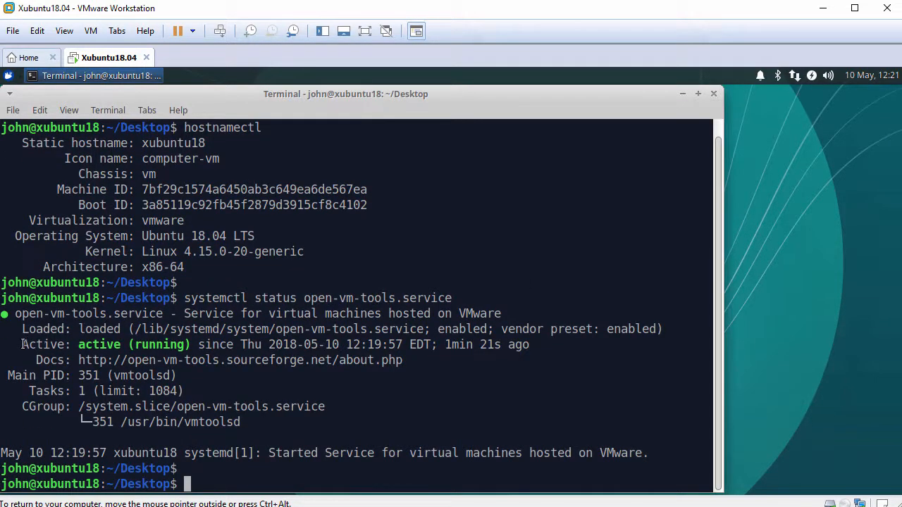
drag(21, 344, 189, 347)
click(190, 347)
text(ping)
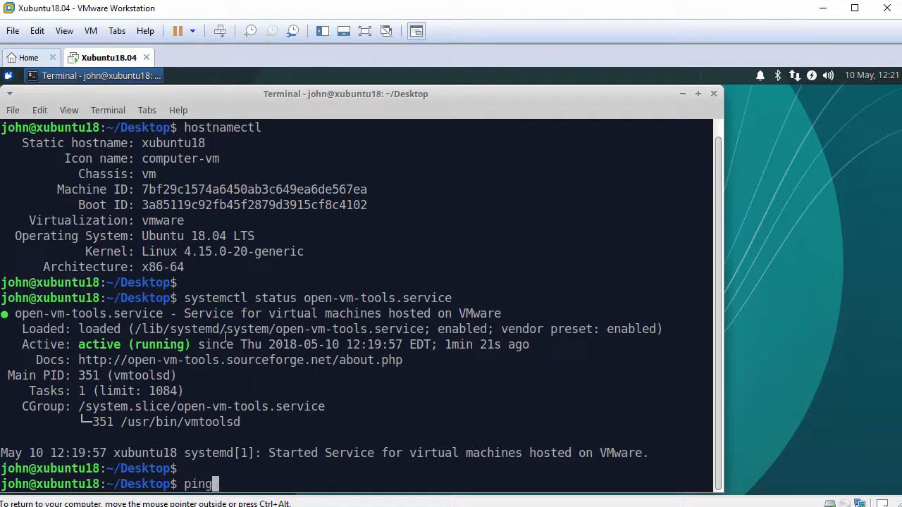
text( -c 3 www.g)
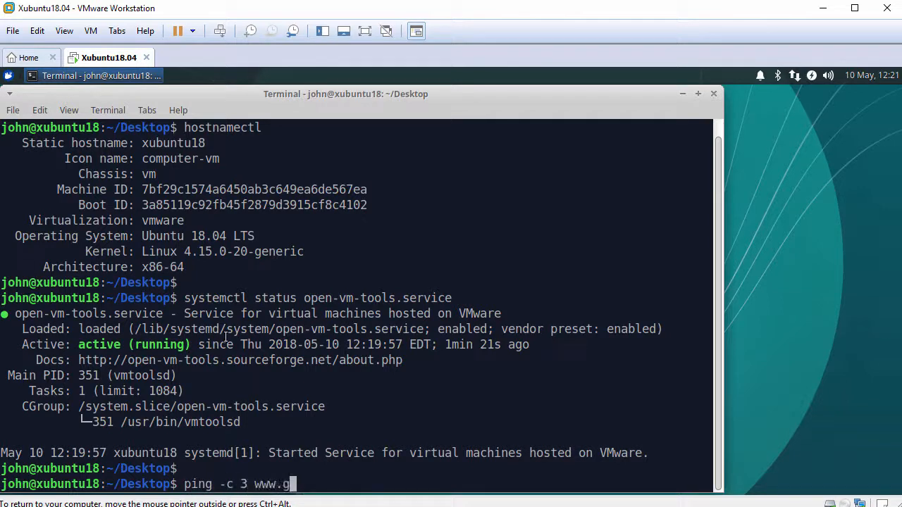
text(oogle.com)
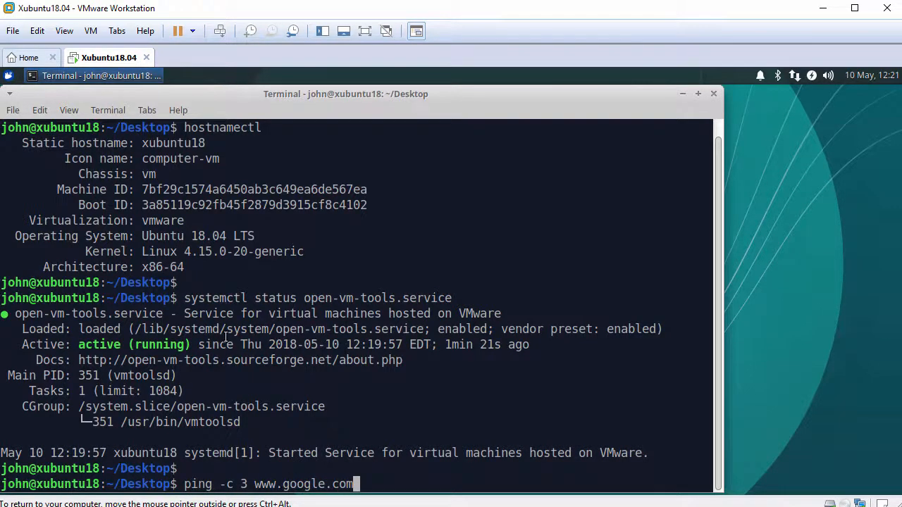
key(Return)
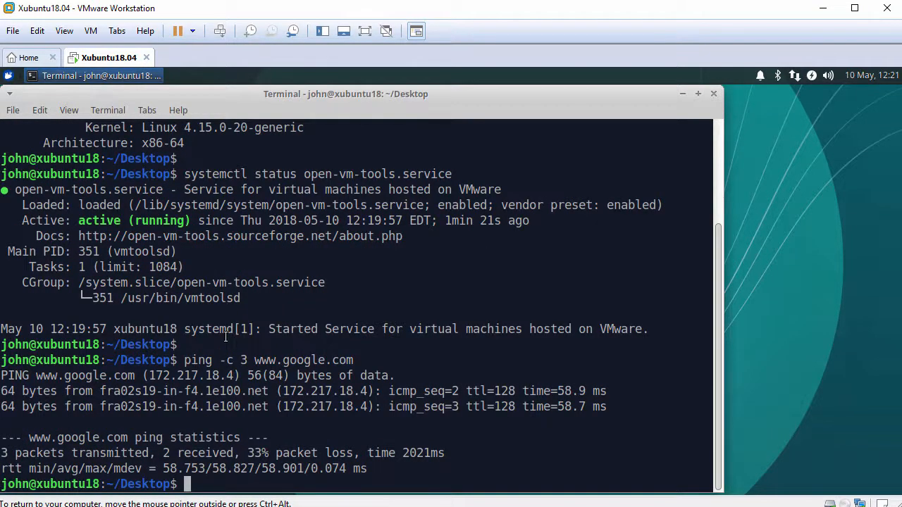
key(Return)
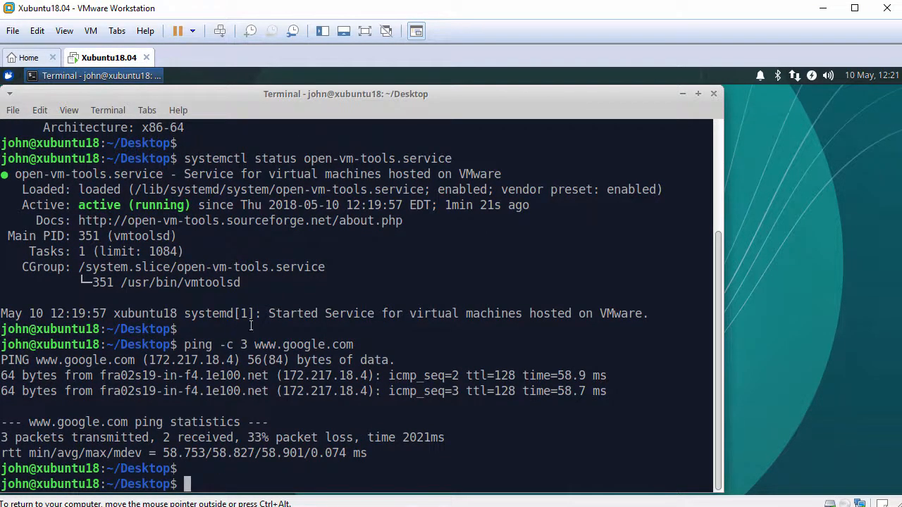
click(713, 93)
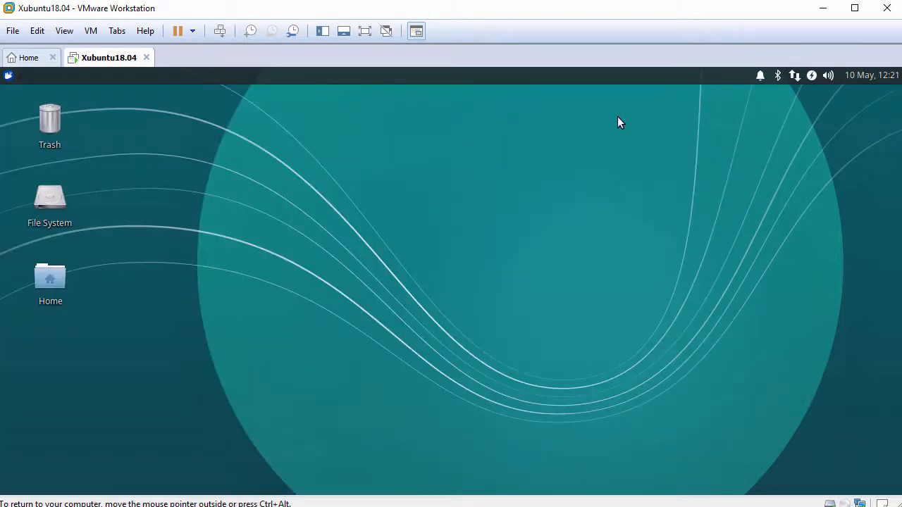
- Set the sunset photo as the desktop wallpaper in Desktop Settings
right_click(250, 115)
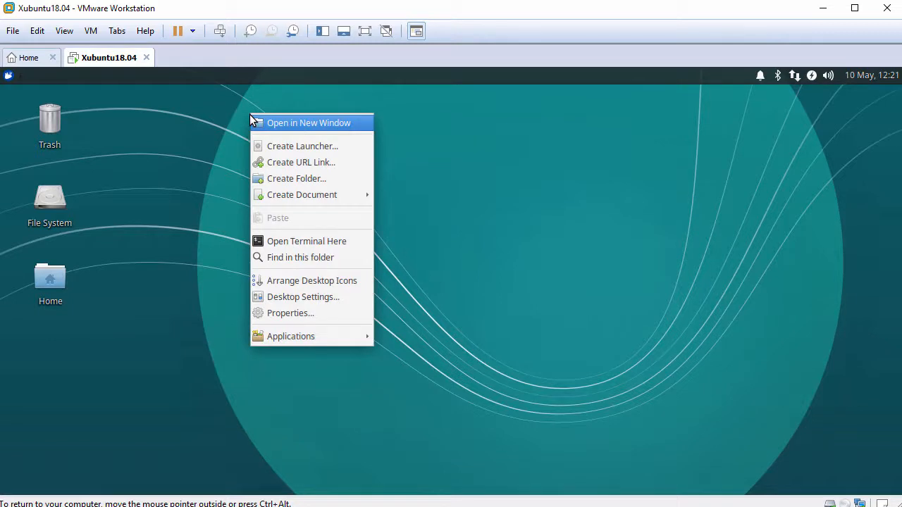
click(301, 296)
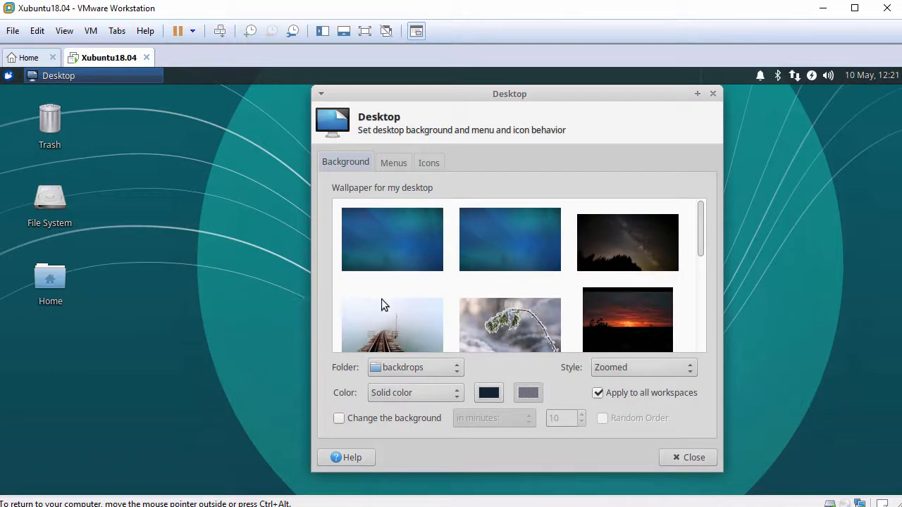
click(644, 312)
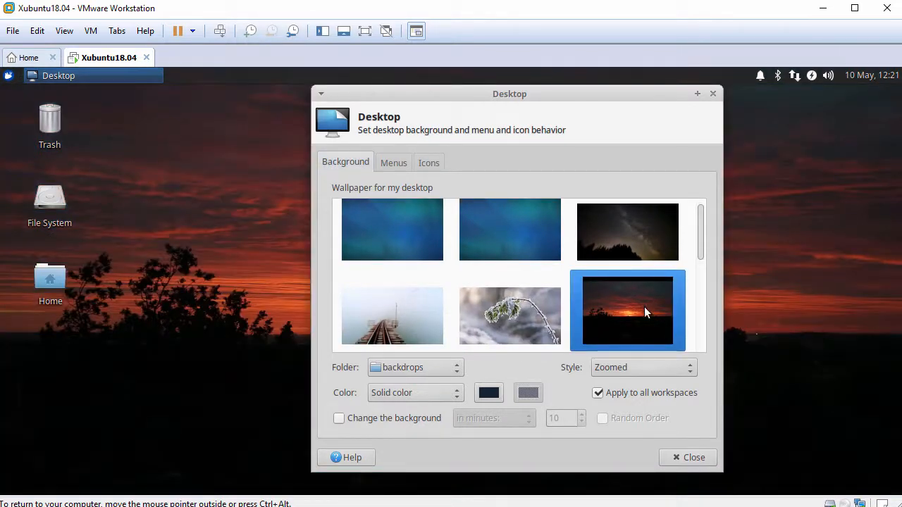
- Uncheck Filesystem on the Icons tab so File System disappears, then close the settings
click(395, 164)
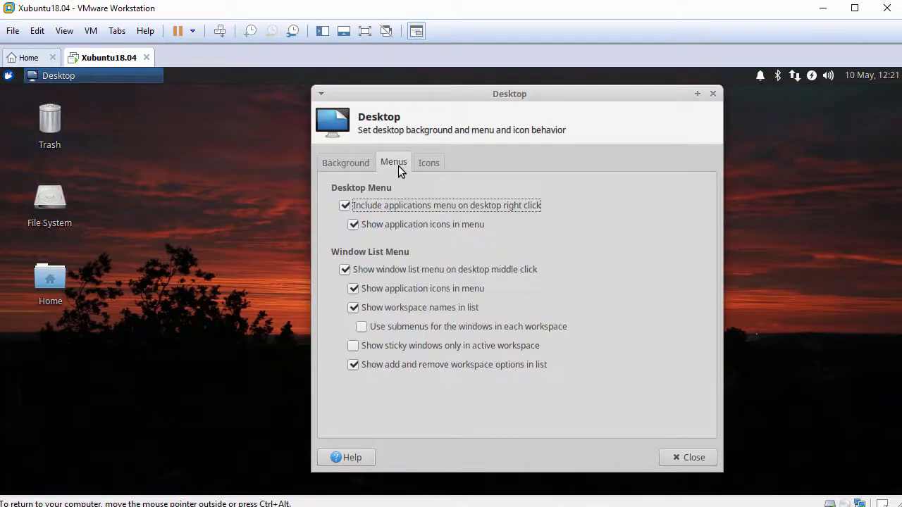
click(432, 164)
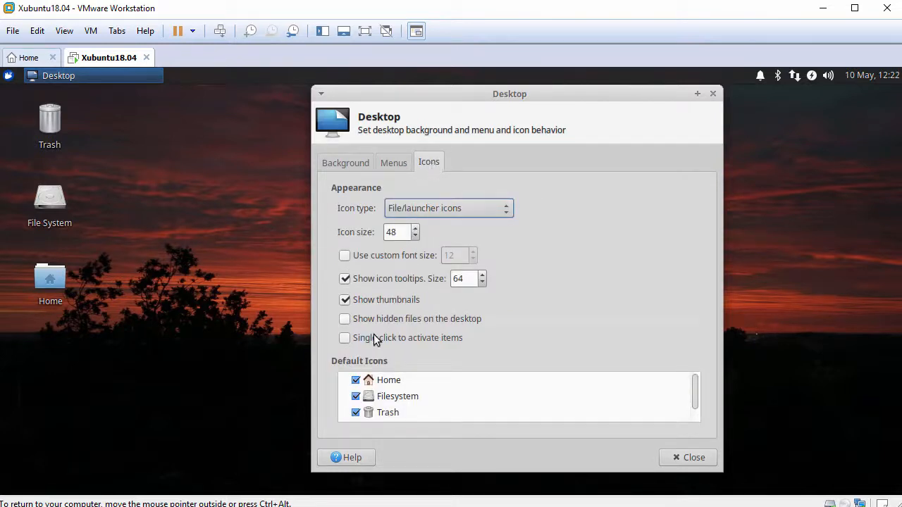
click(356, 397)
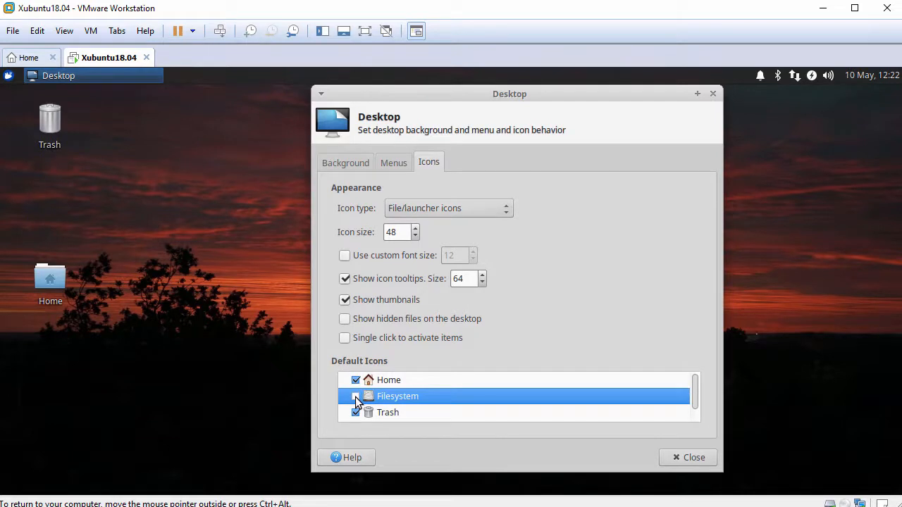
click(688, 459)
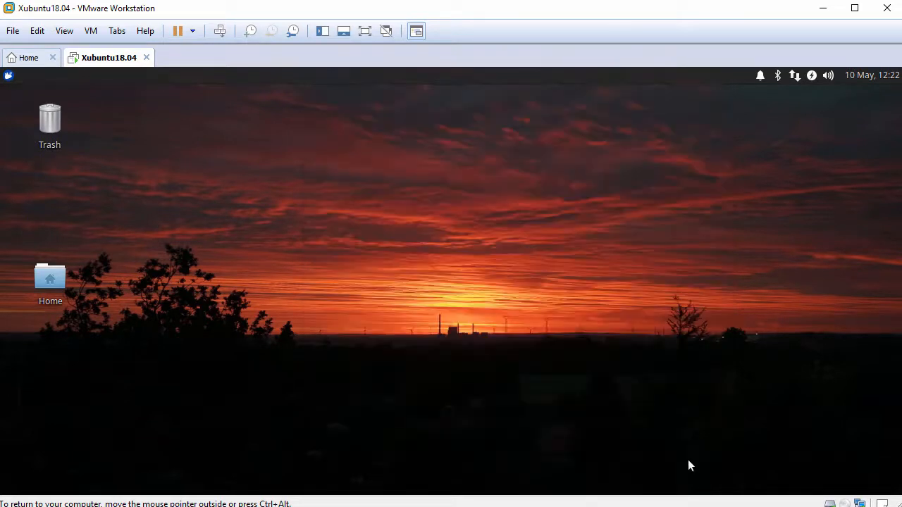
- Auto-arrange the desktop icons, then browse each Whisker menu category from Accessories to System
right_click(203, 116)
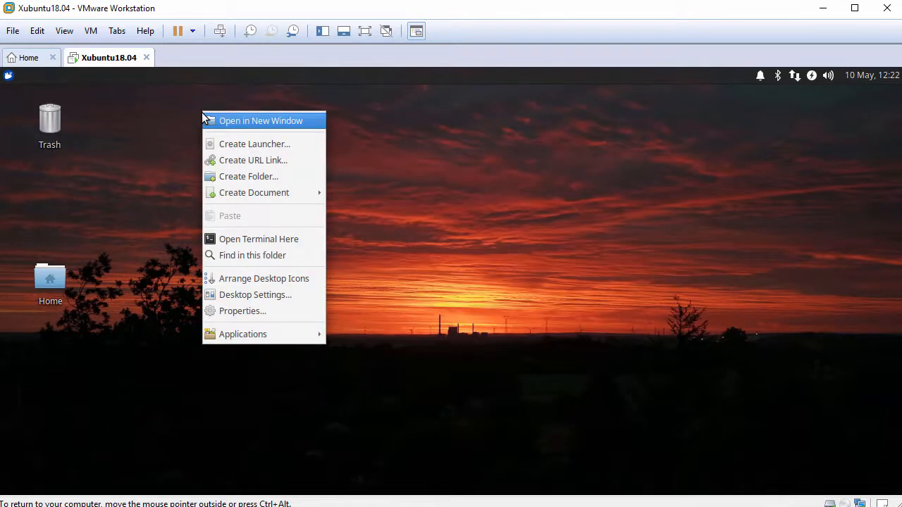
click(261, 280)
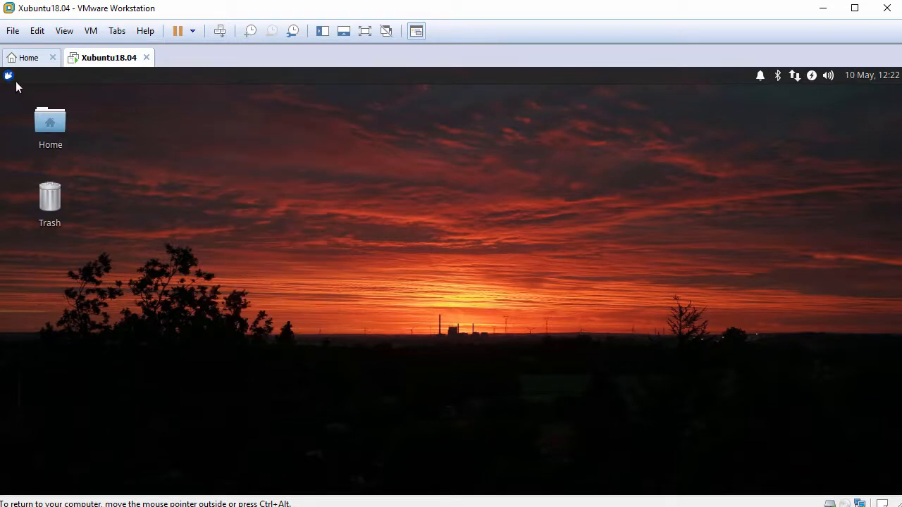
click(8, 76)
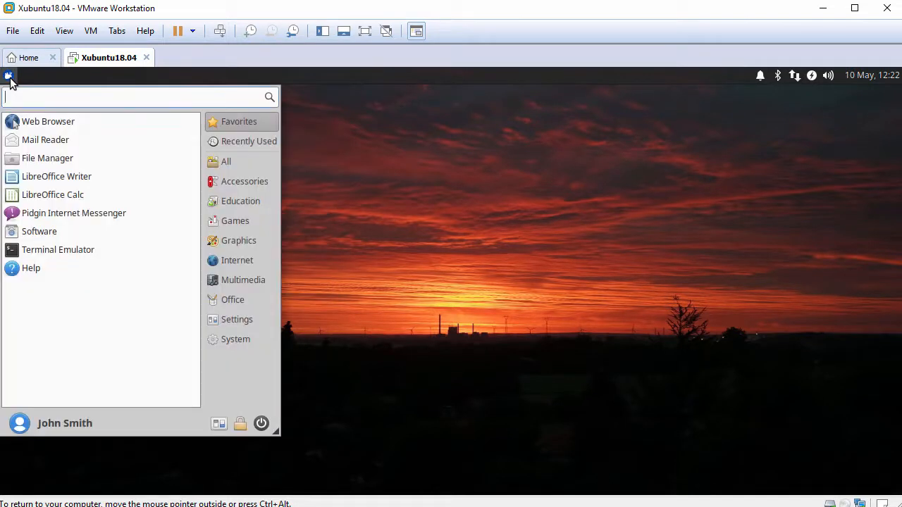
click(242, 162)
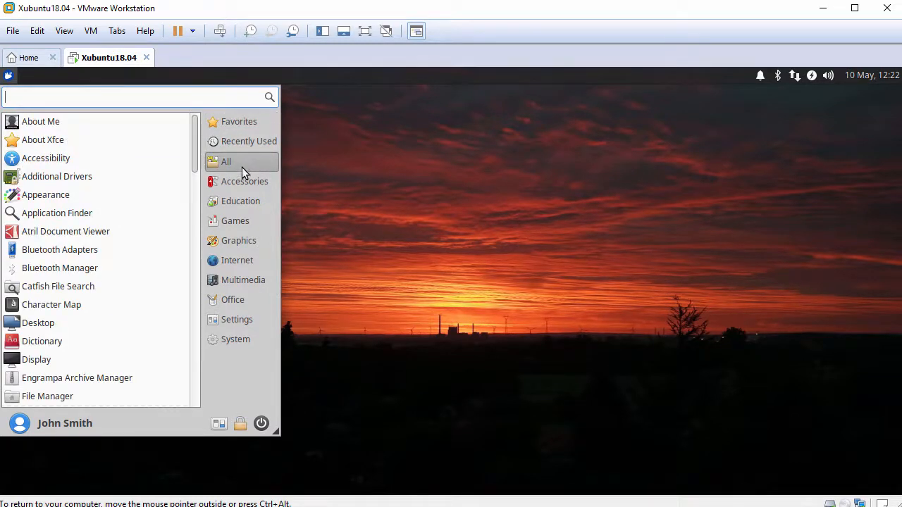
click(242, 183)
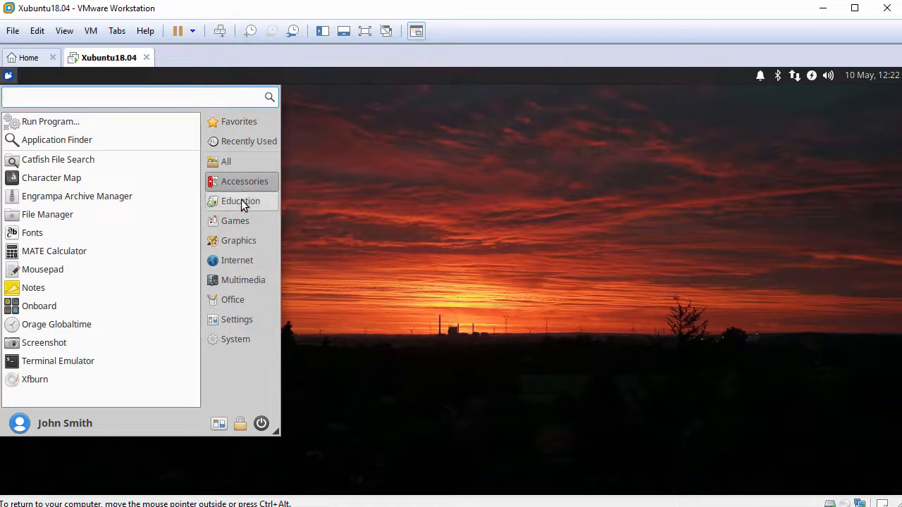
click(242, 202)
click(242, 222)
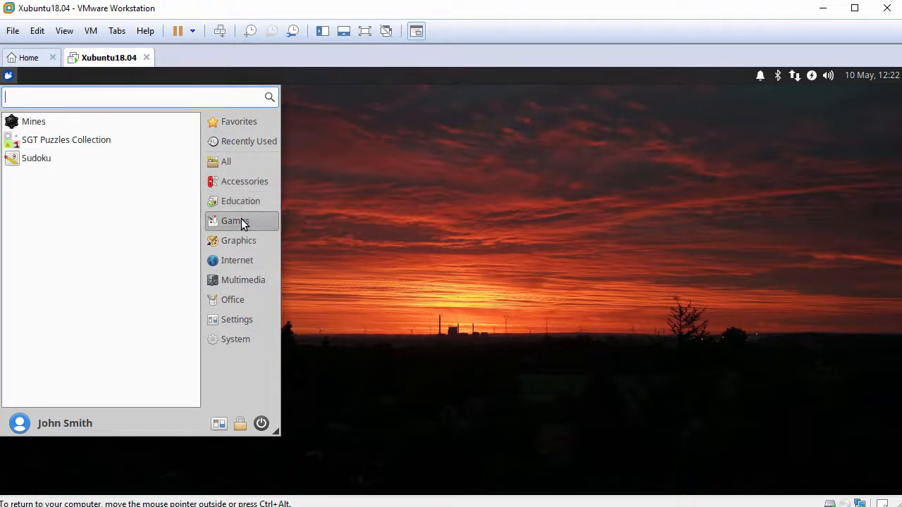
click(242, 239)
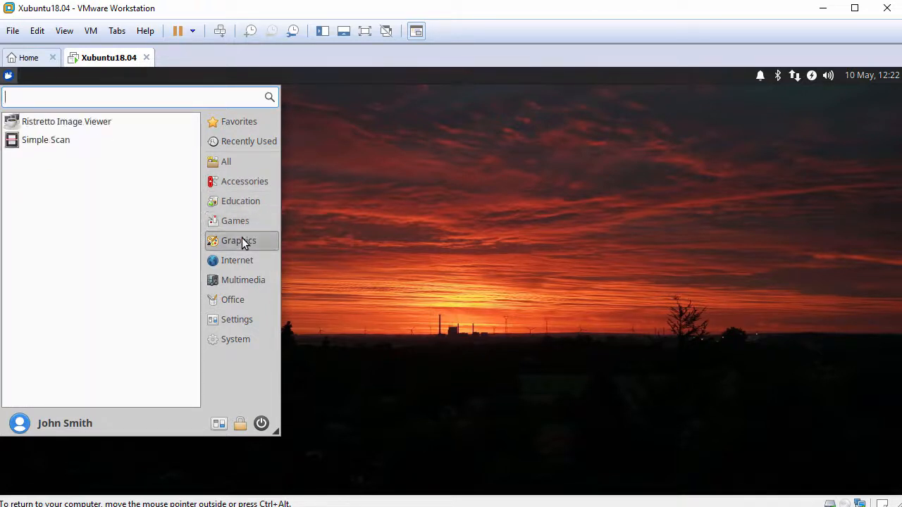
click(242, 259)
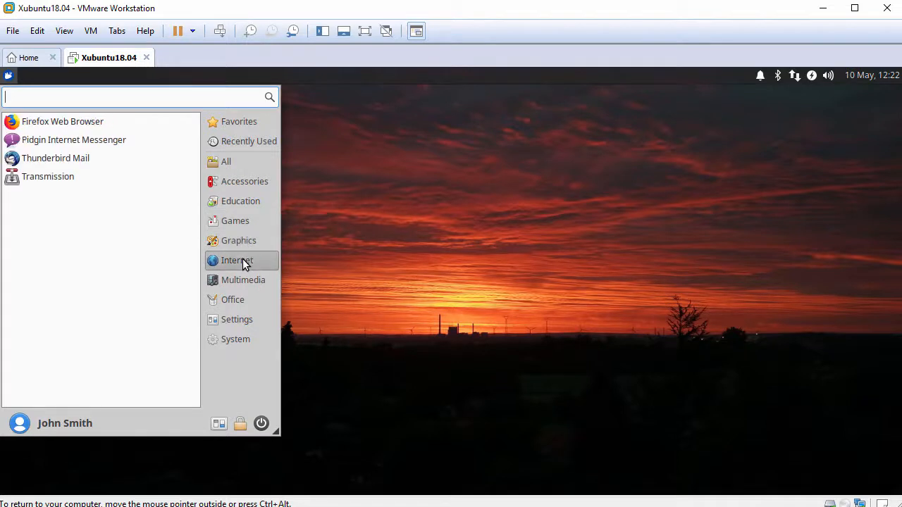
click(245, 281)
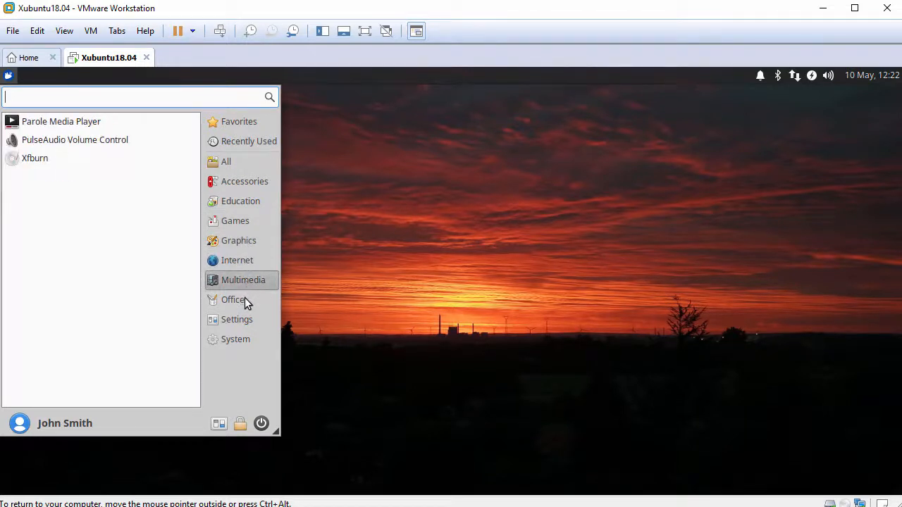
click(244, 299)
click(245, 321)
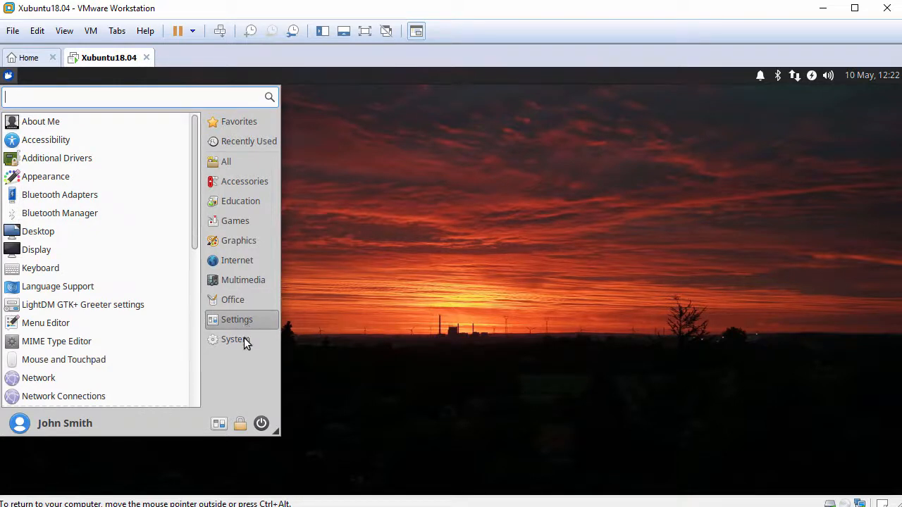
click(243, 338)
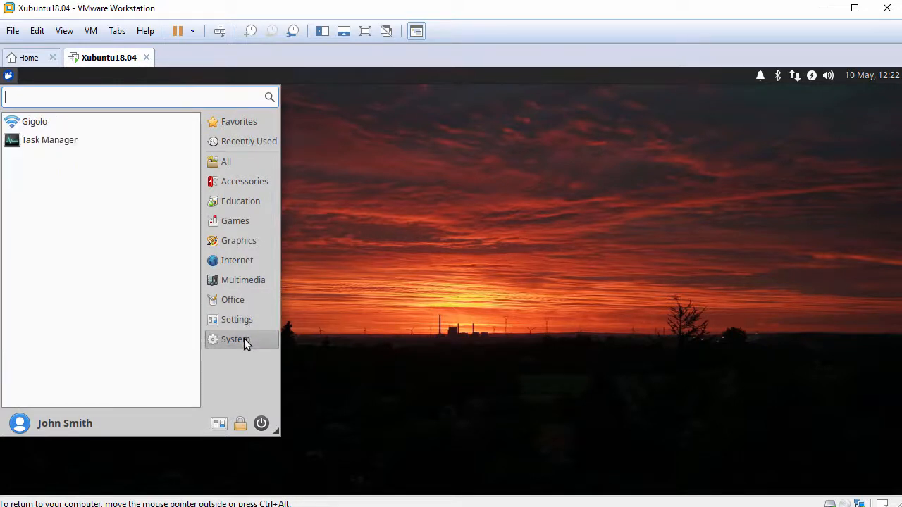
- Open All Settings, scroll through the Settings Manager, and close it
click(220, 424)
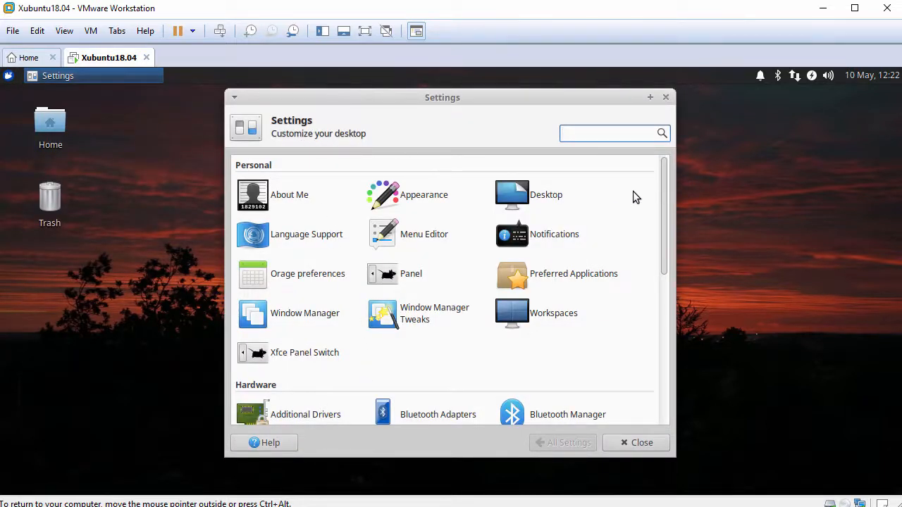
drag(661, 187, 656, 337)
click(626, 442)
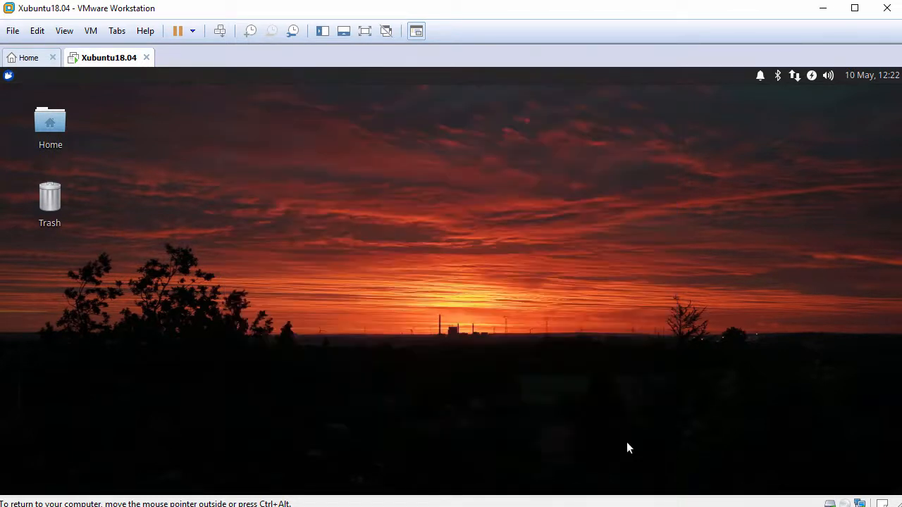
- Open the desktop's Applications menu to the Multimedia submenu listing Parole, PulseAudio Volume Control and Xfburn
right_click(281, 131)
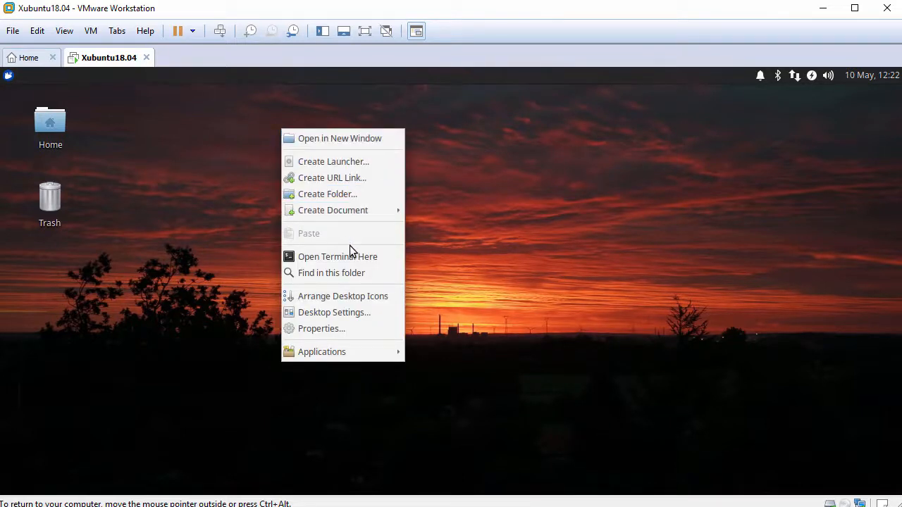
mouse_move(354, 352)
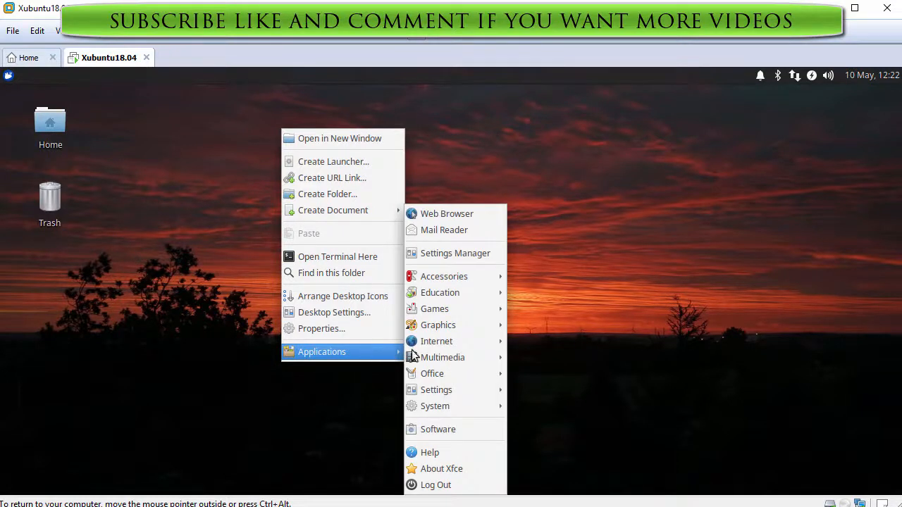
mouse_move(426, 348)
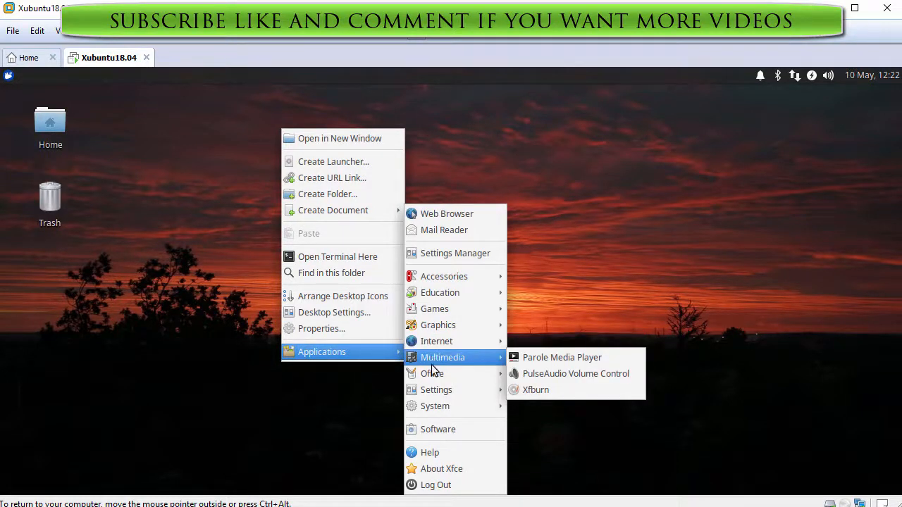
mouse_move(434, 375)
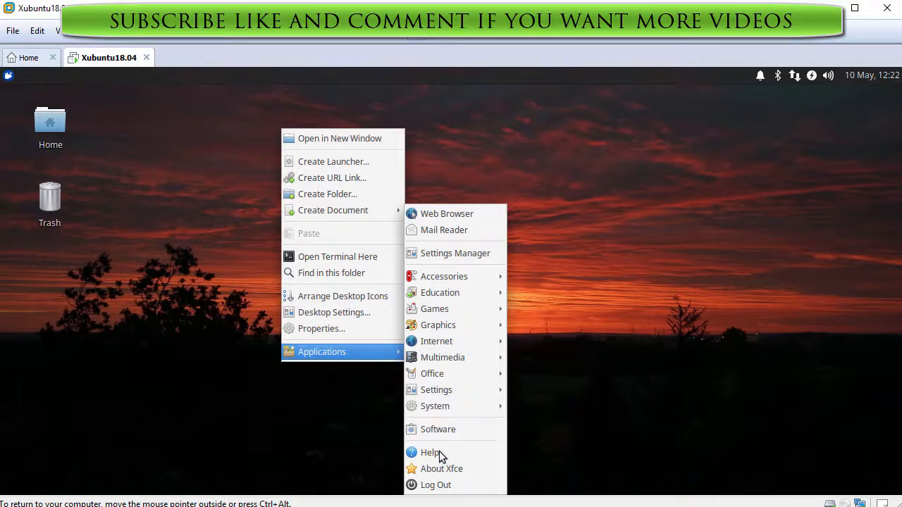